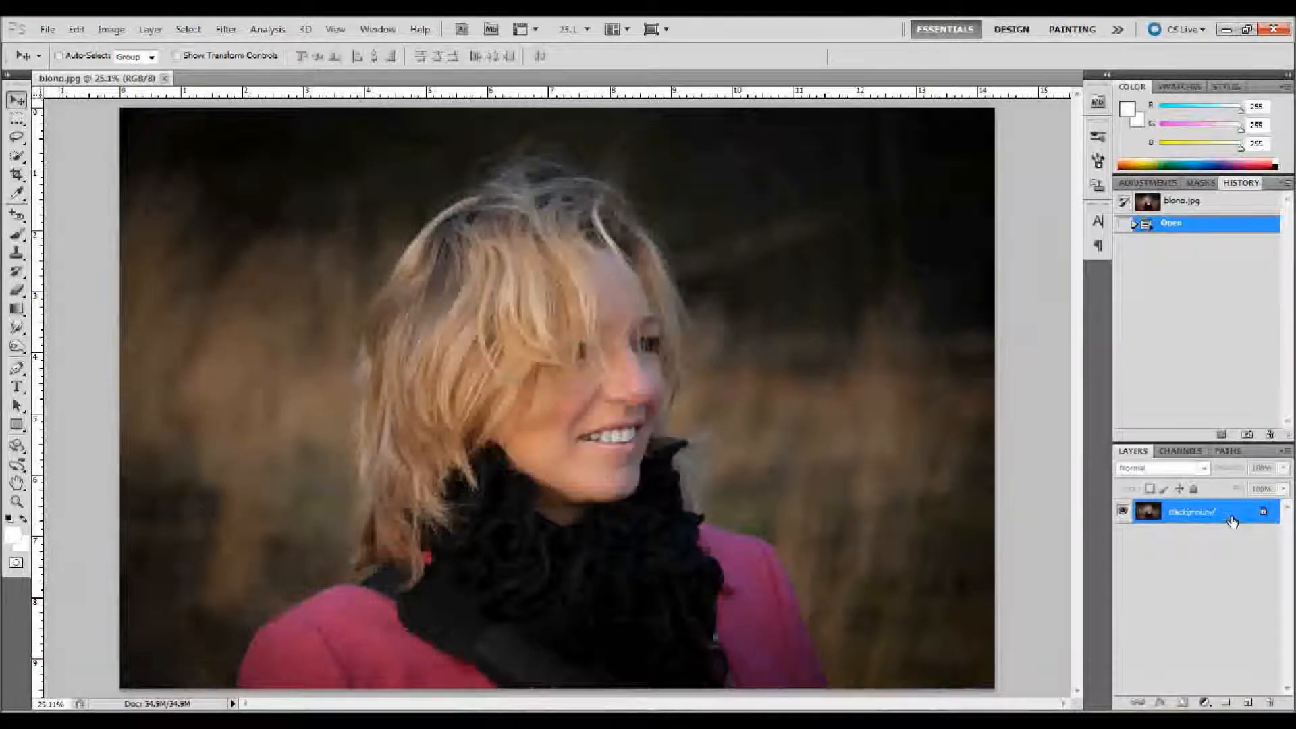
Step: Duplicate the Background layer and hide the original Background layer
drag(1232, 521, 1248, 703)
click(1125, 537)
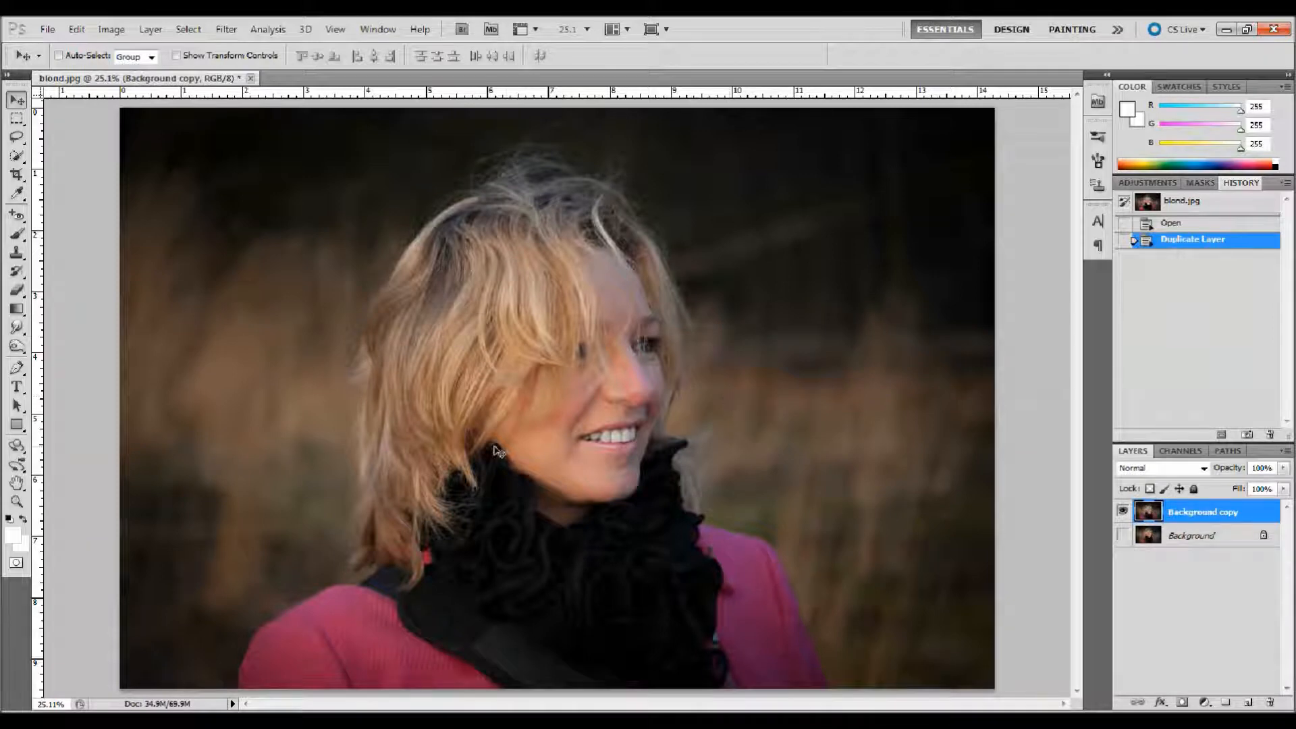
Step: Select the woman's hair and face on the Background copy layer with the Quick Selection tool
click(18, 502)
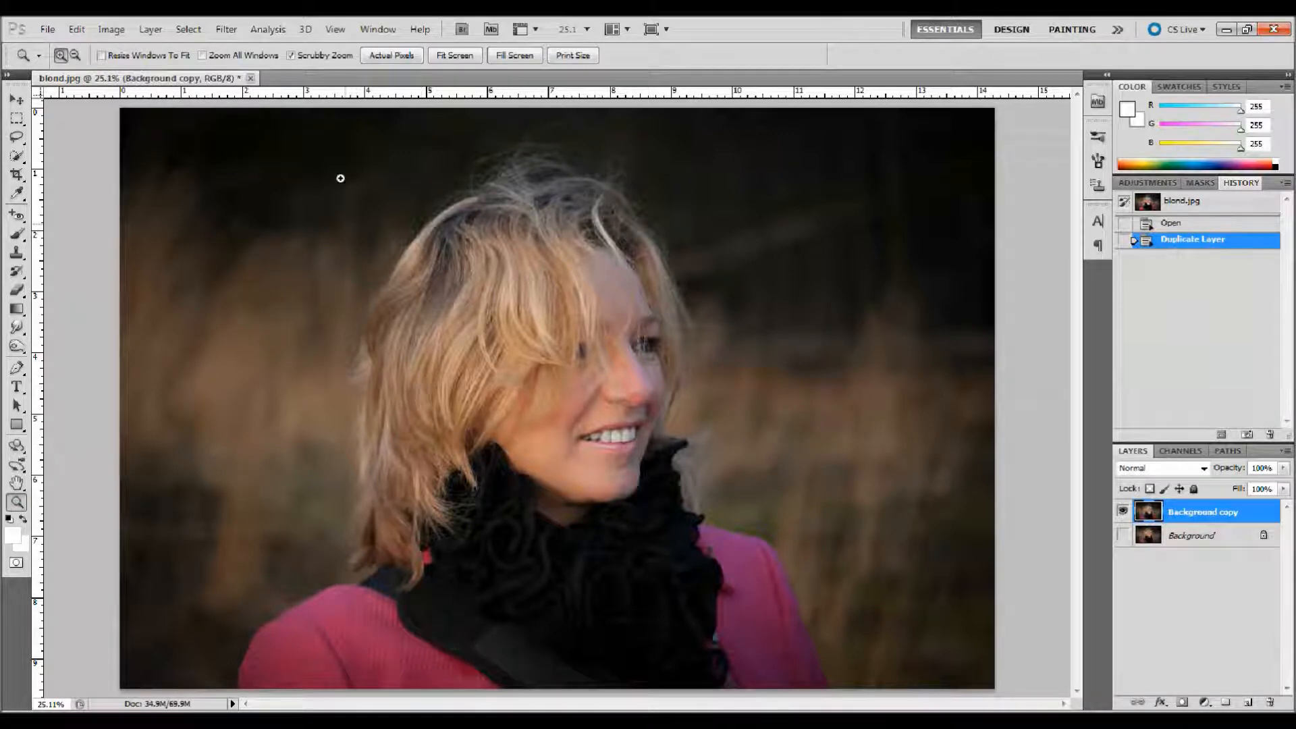
drag(327, 148, 359, 191)
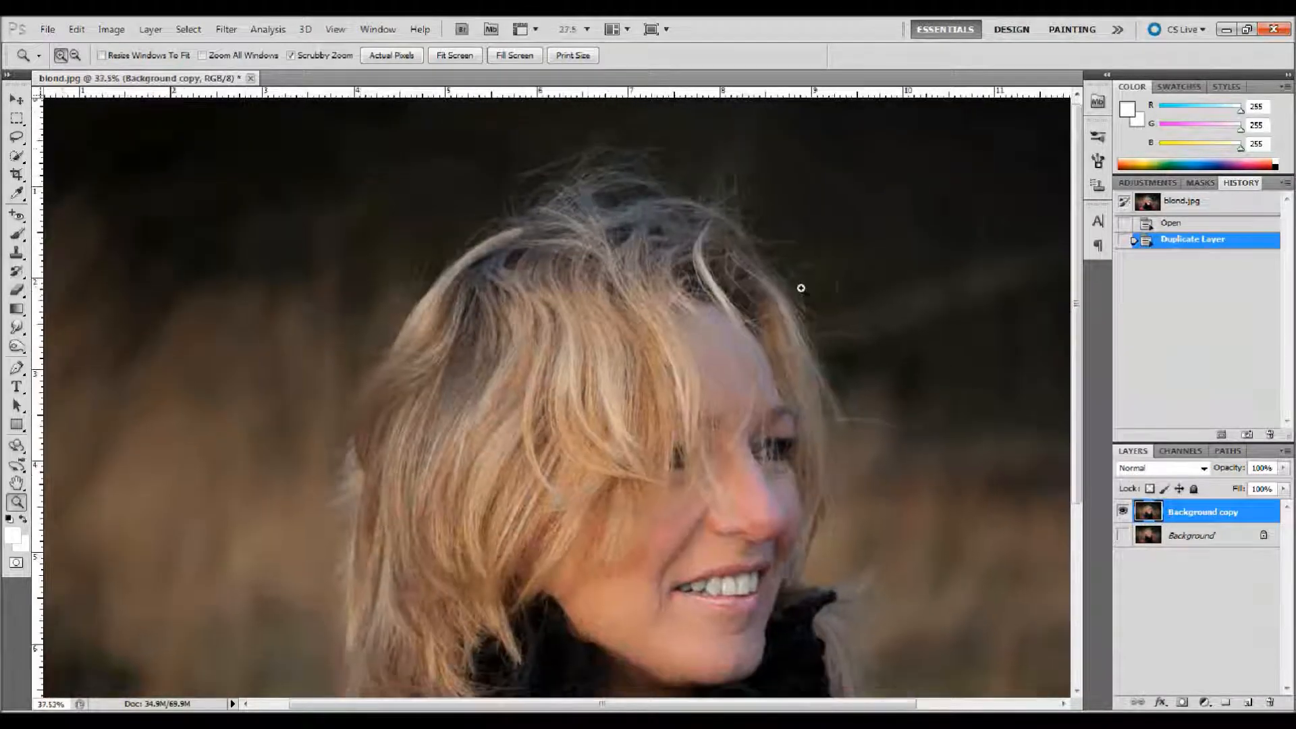
drag(1074, 294, 1077, 358)
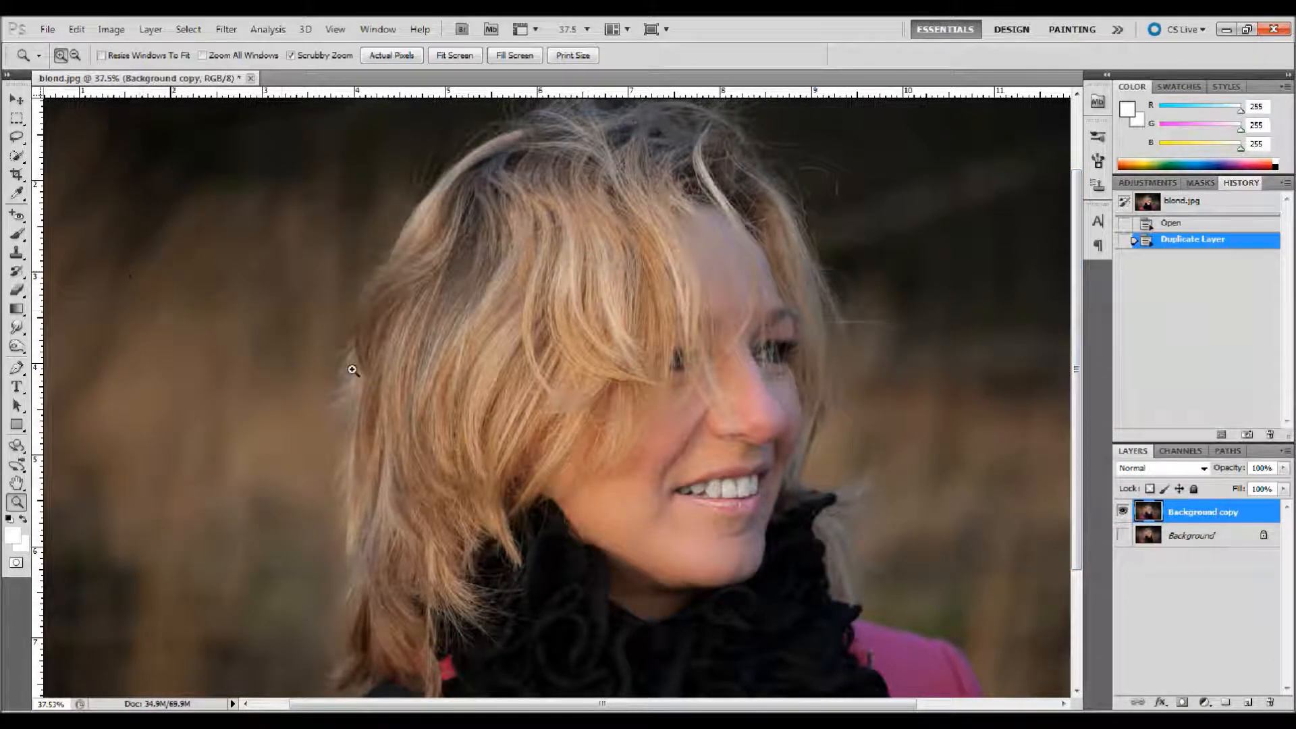
click(17, 159)
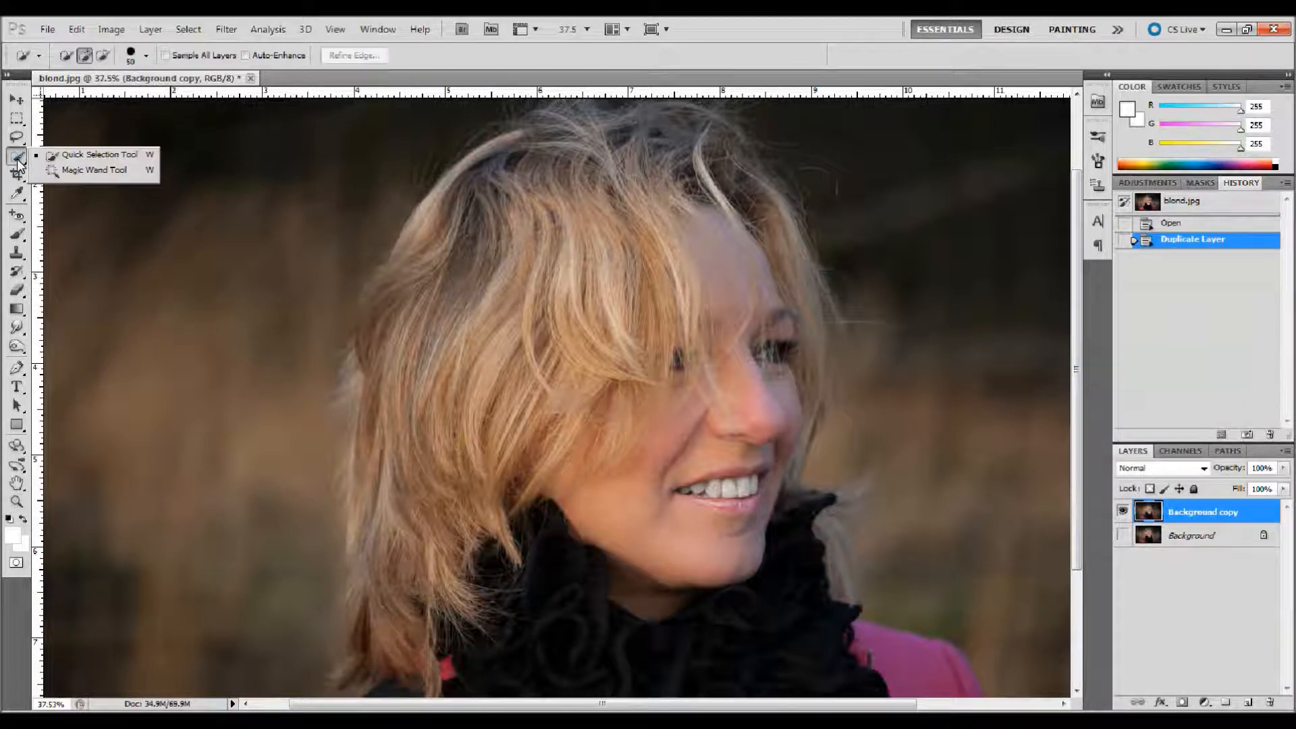
click(74, 172)
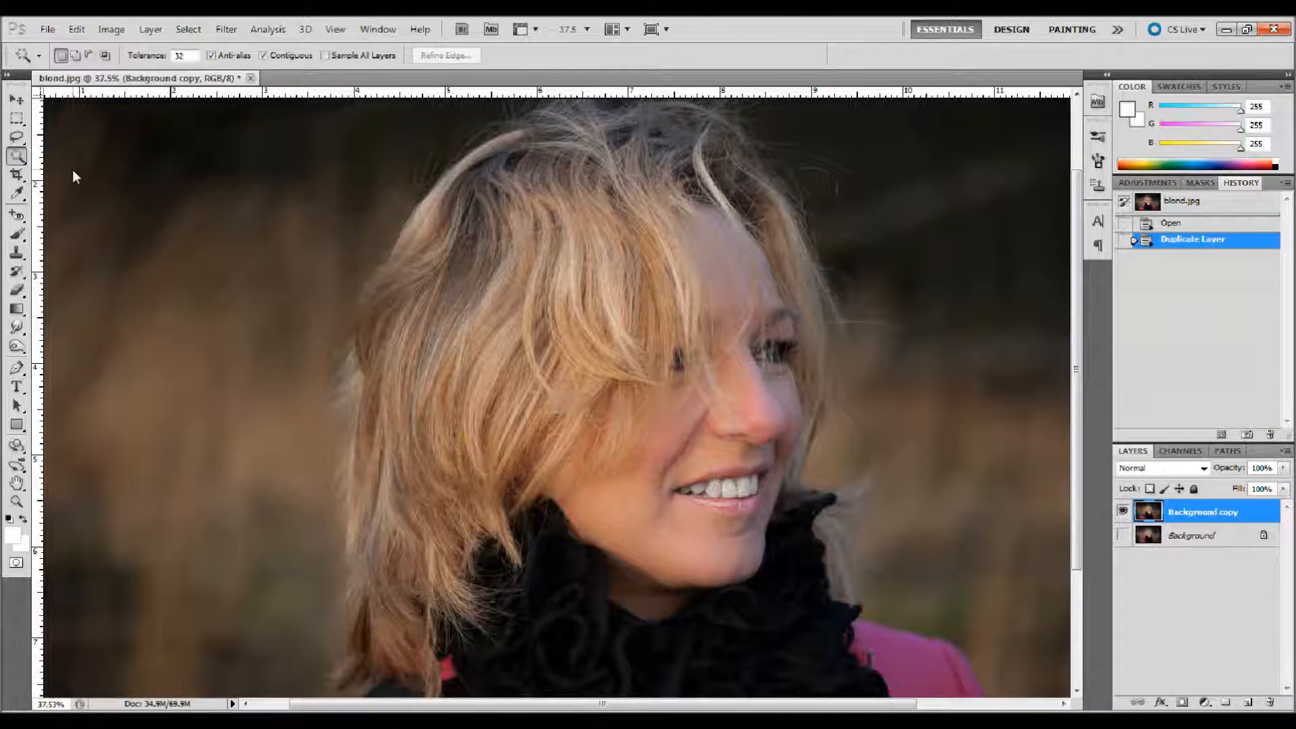
right_click(19, 159)
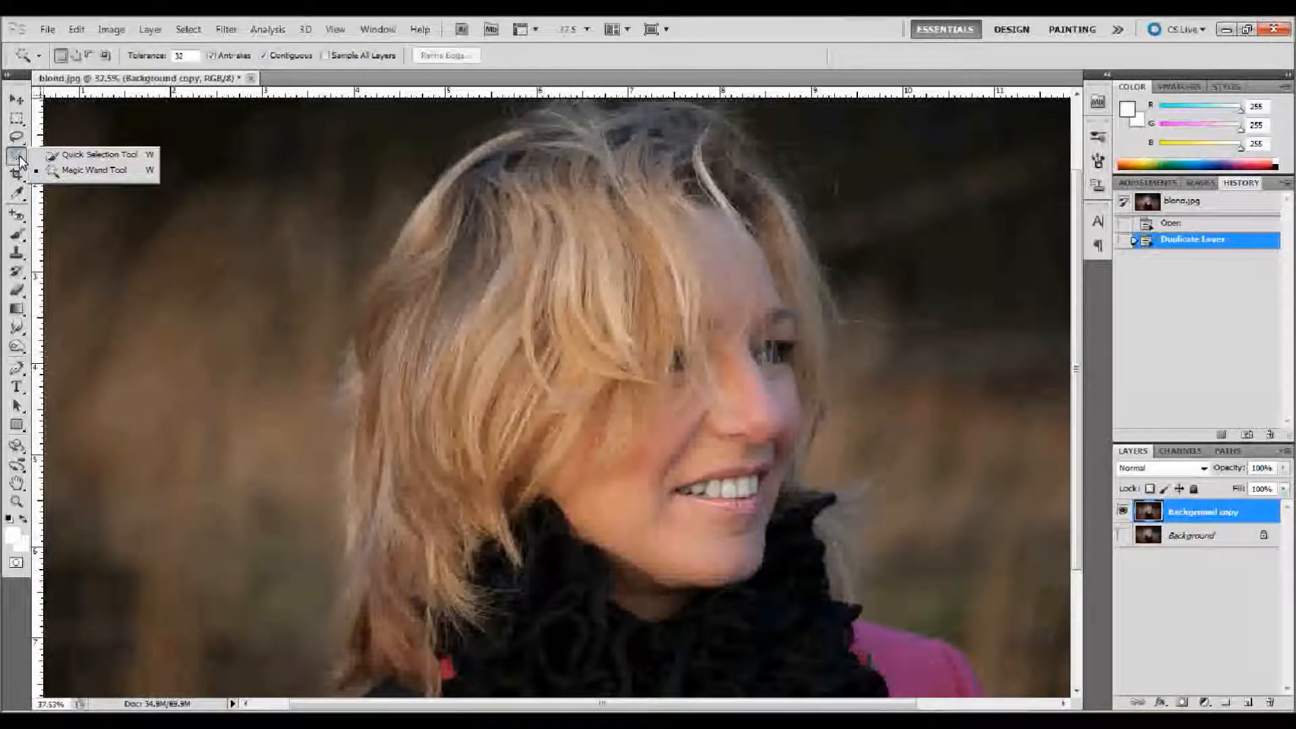
click(115, 156)
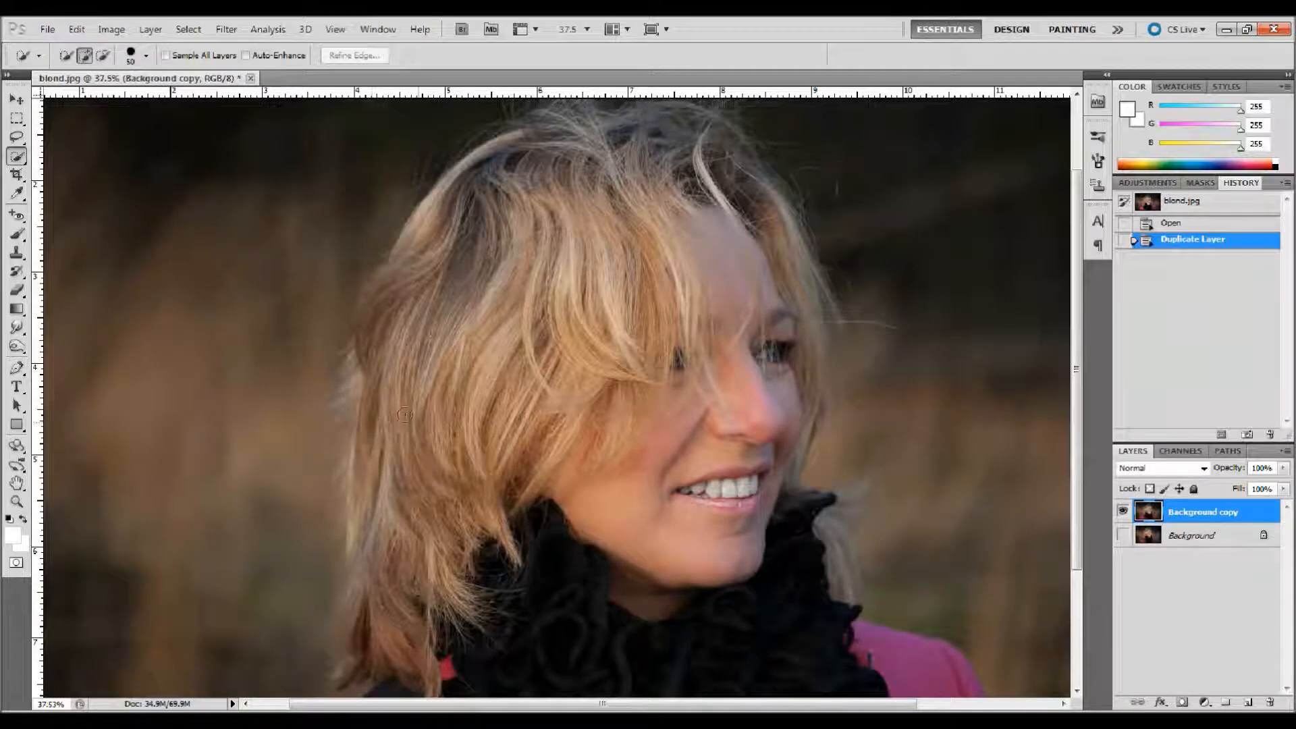
mouse_move(385, 461)
mouse_down()
mouse_move(422, 338)
mouse_move(500, 290)
mouse_move(486, 223)
mouse_move(376, 349)
mouse_move(358, 419)
mouse_move(369, 549)
mouse_move(349, 670)
mouse_move(385, 675)
mouse_move(477, 614)
mouse_move(436, 509)
mouse_move(588, 378)
mouse_move(642, 377)
mouse_move(594, 284)
mouse_move(635, 398)
mouse_move(601, 236)
mouse_move(651, 210)
mouse_move(682, 284)
mouse_move(777, 405)
mouse_move(709, 574)
mouse_move(746, 217)
mouse_move(803, 297)
mouse_move(819, 382)
mouse_move(827, 370)
mouse_move(820, 291)
mouse_move(783, 202)
mouse_move(709, 141)
mouse_move(638, 128)
mouse_move(490, 148)
mouse_move(418, 216)
mouse_move(375, 328)
mouse_up()
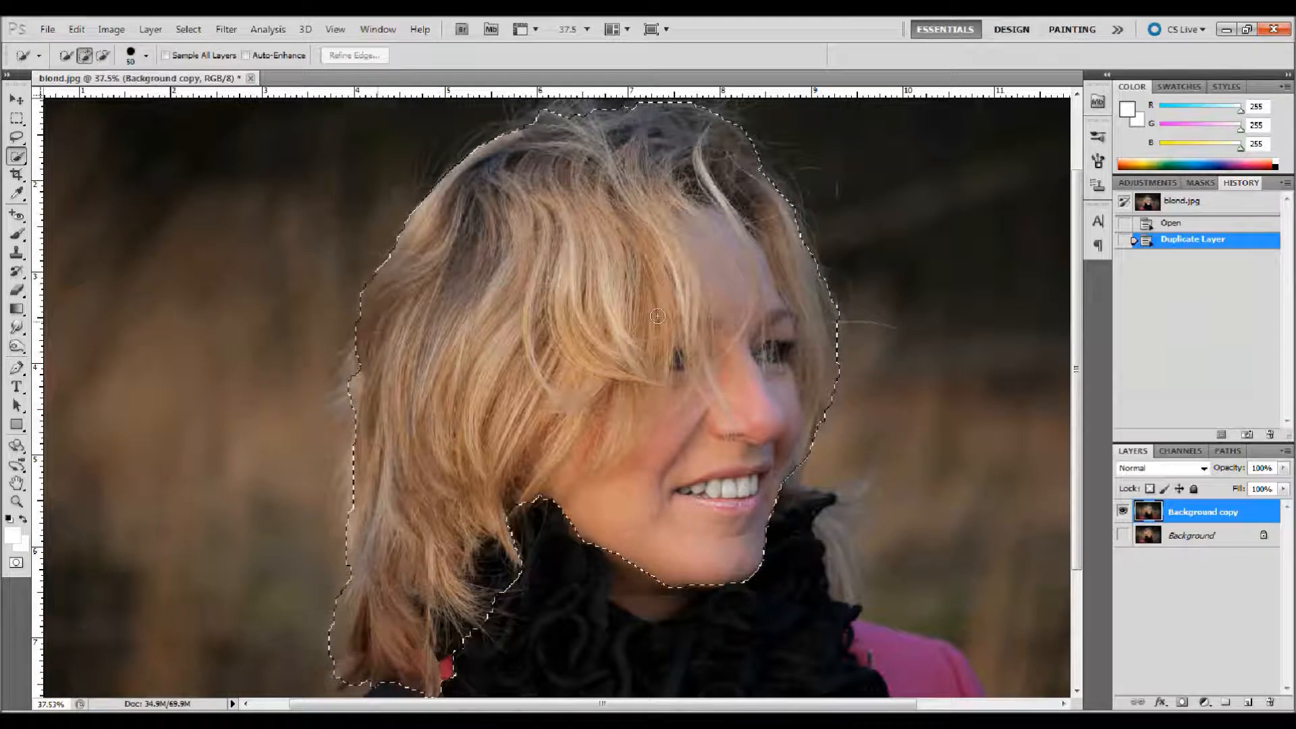
Step: Add the separate hair lock beside the scarf to the selection and subtract the woman's face from it
click(837, 529)
click(837, 516)
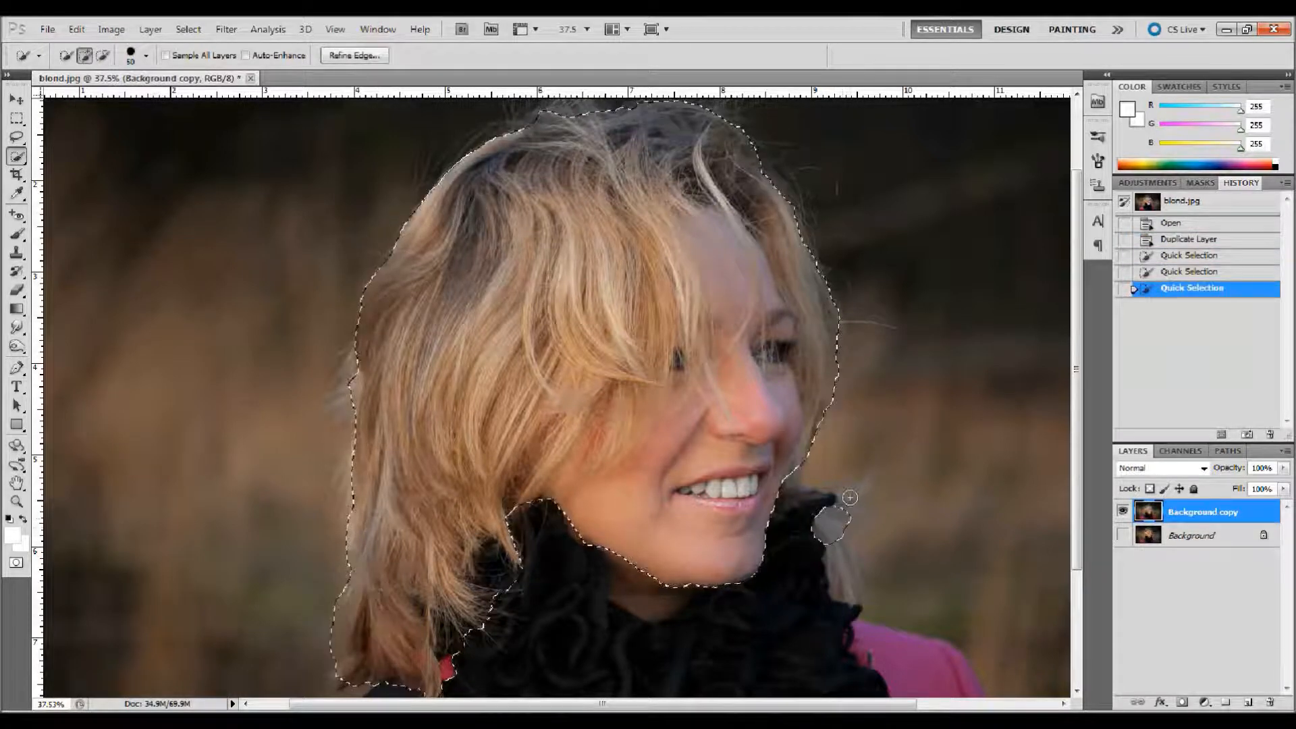
click(852, 488)
click(854, 486)
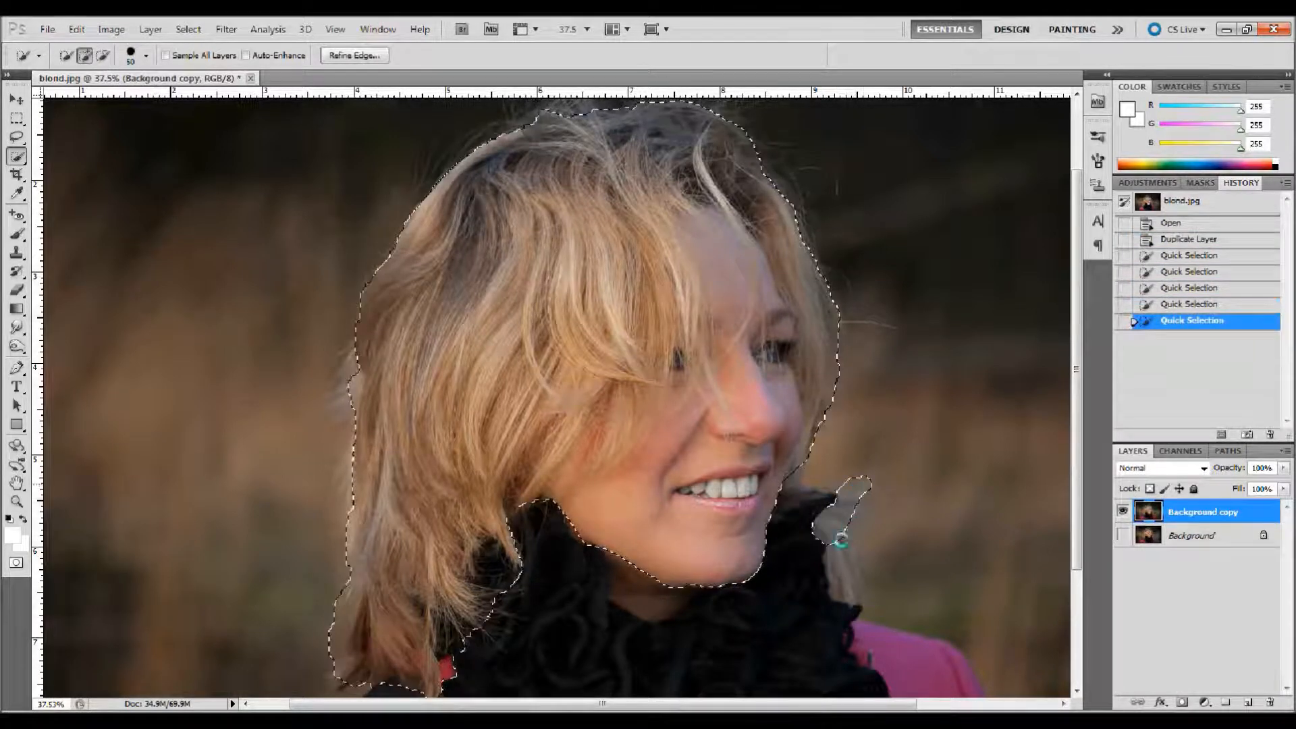
click(845, 580)
click(845, 586)
click(857, 582)
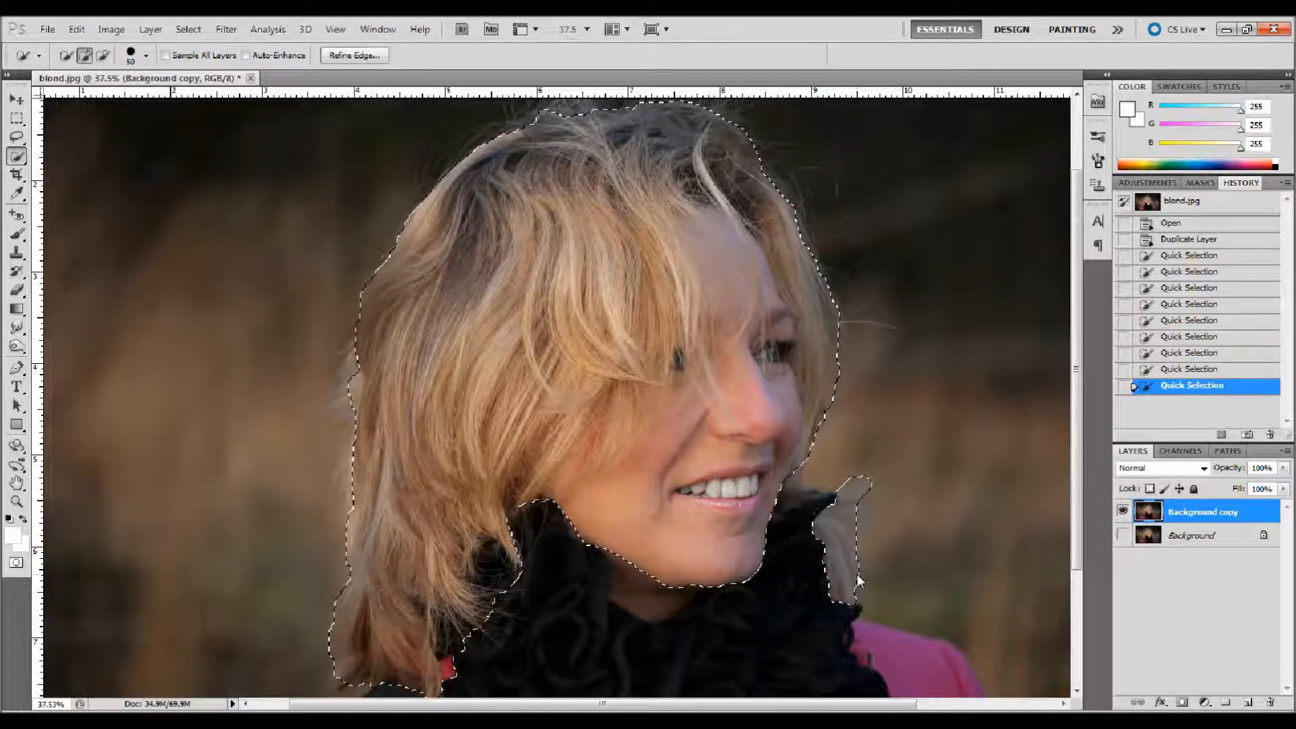
click(874, 567)
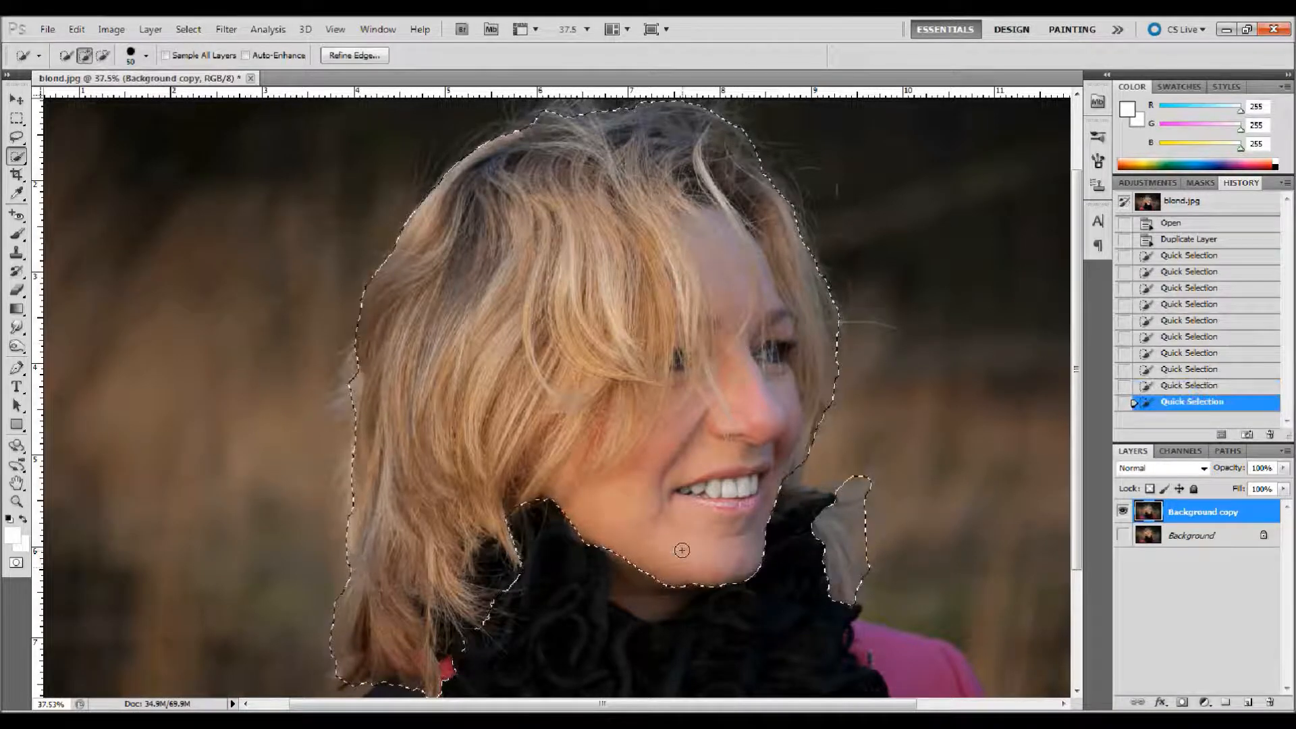
key(alt)
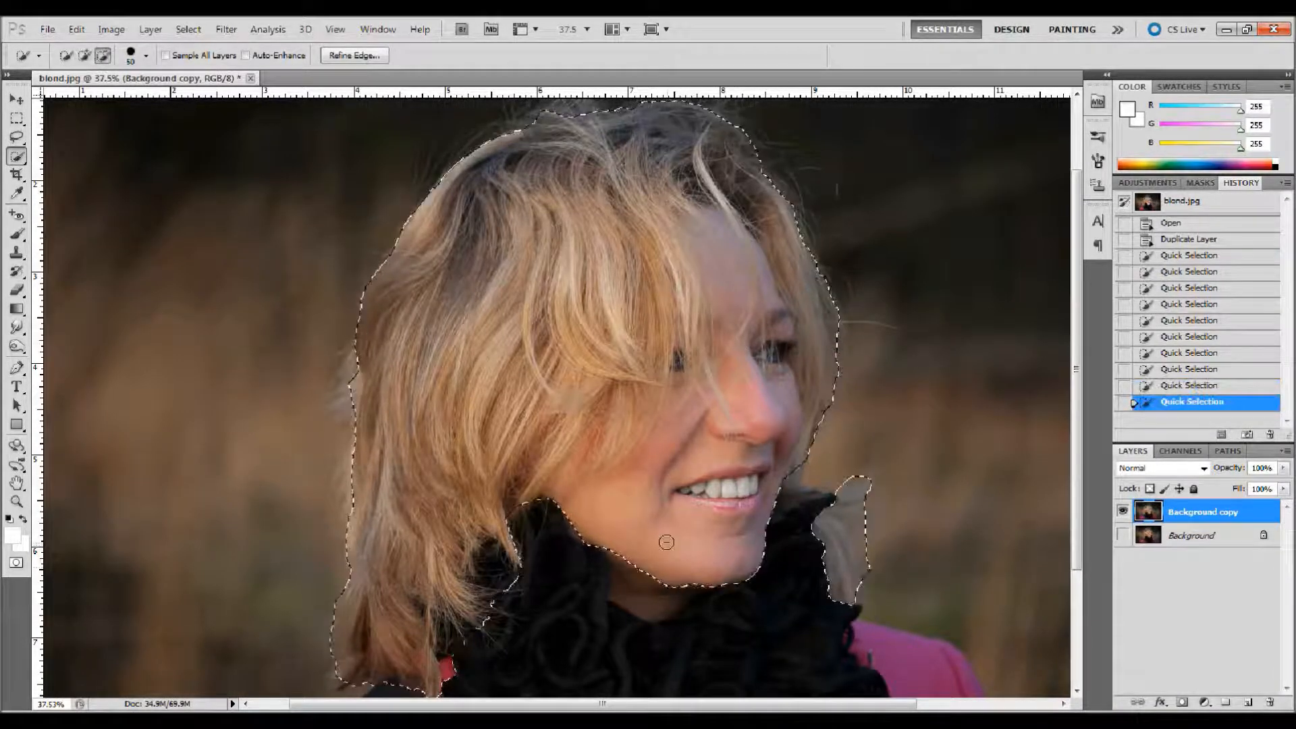
mouse_move(666, 534)
mouse_down()
mouse_move(686, 503)
mouse_move(665, 513)
mouse_move(682, 486)
mouse_move(675, 457)
mouse_move(682, 489)
mouse_move(653, 573)
mouse_move(709, 493)
mouse_move(732, 594)
mouse_move(766, 544)
mouse_move(715, 494)
mouse_move(736, 496)
mouse_move(706, 498)
mouse_move(731, 482)
mouse_move(740, 354)
mouse_move(742, 305)
mouse_move(710, 220)
mouse_move(752, 259)
mouse_move(792, 378)
mouse_up()
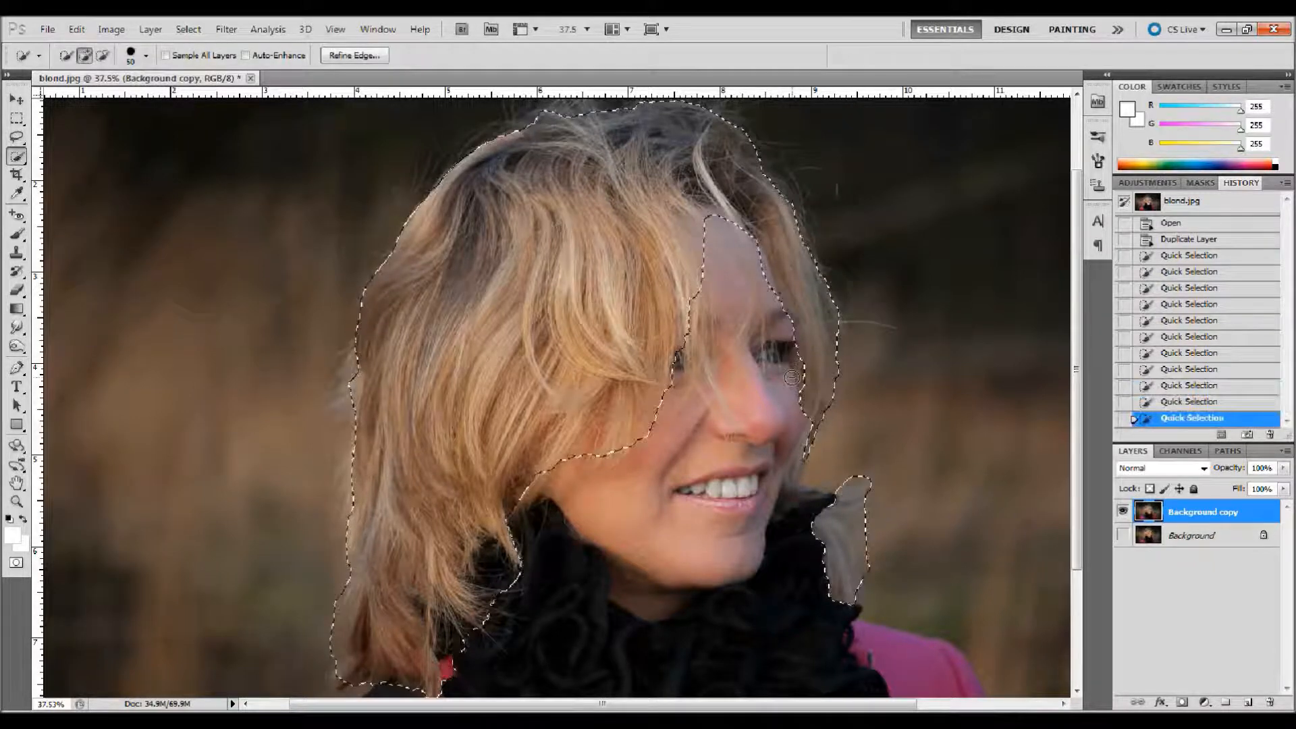
Step: Start Refine Edge on the hair selection and preview it in Overlay view mode, with the dialog moved clear of the portrait
click(189, 29)
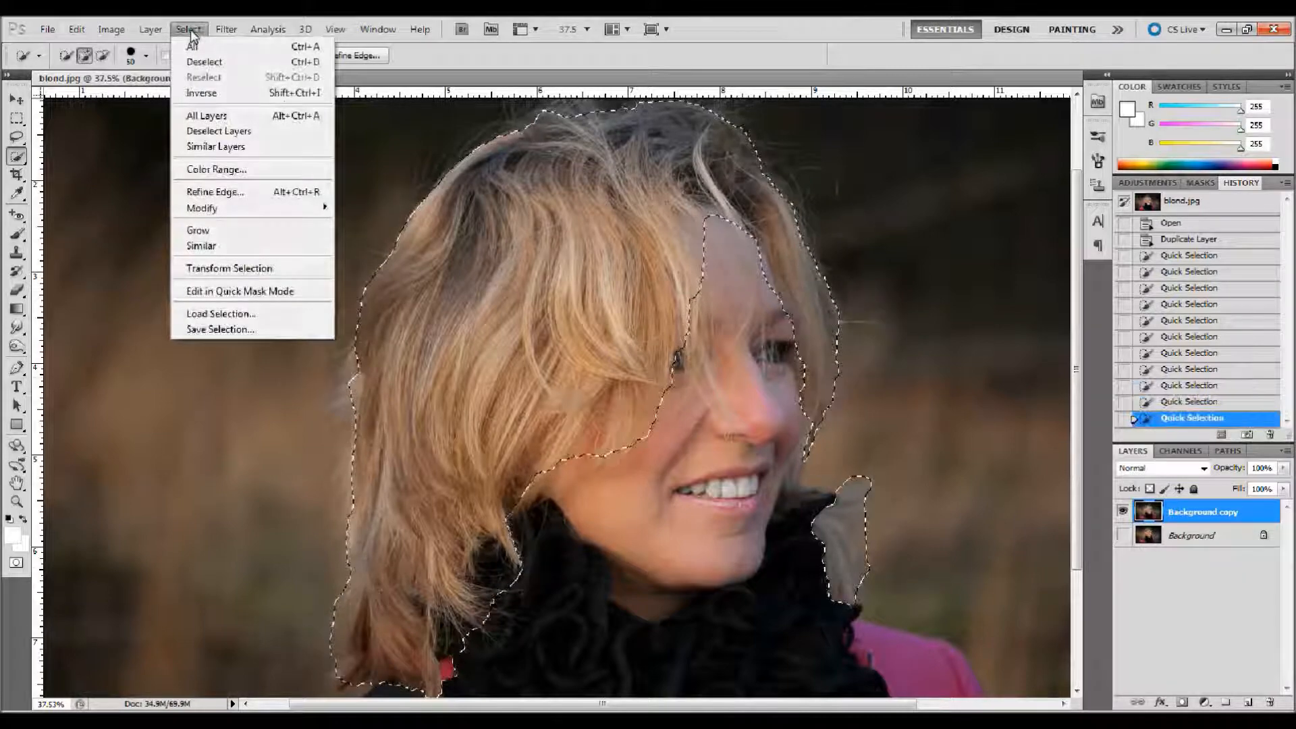
click(199, 193)
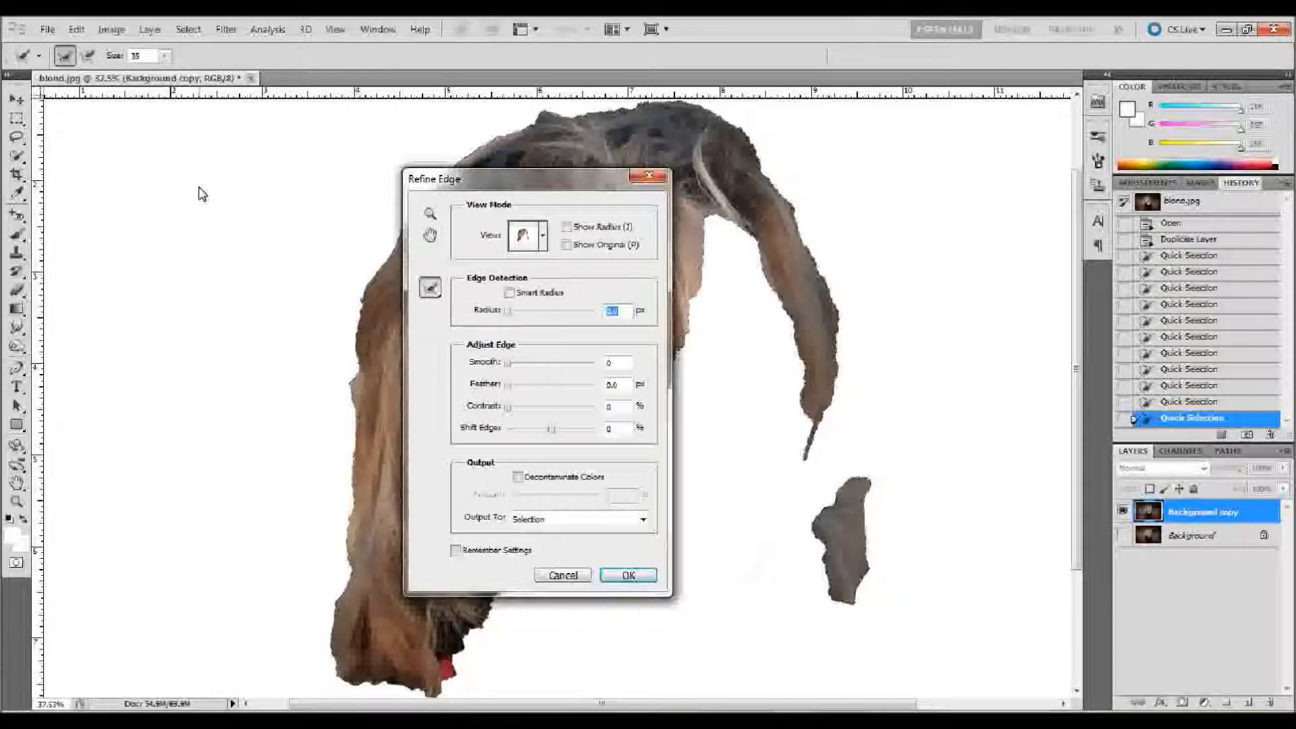
drag(549, 181, 1057, 189)
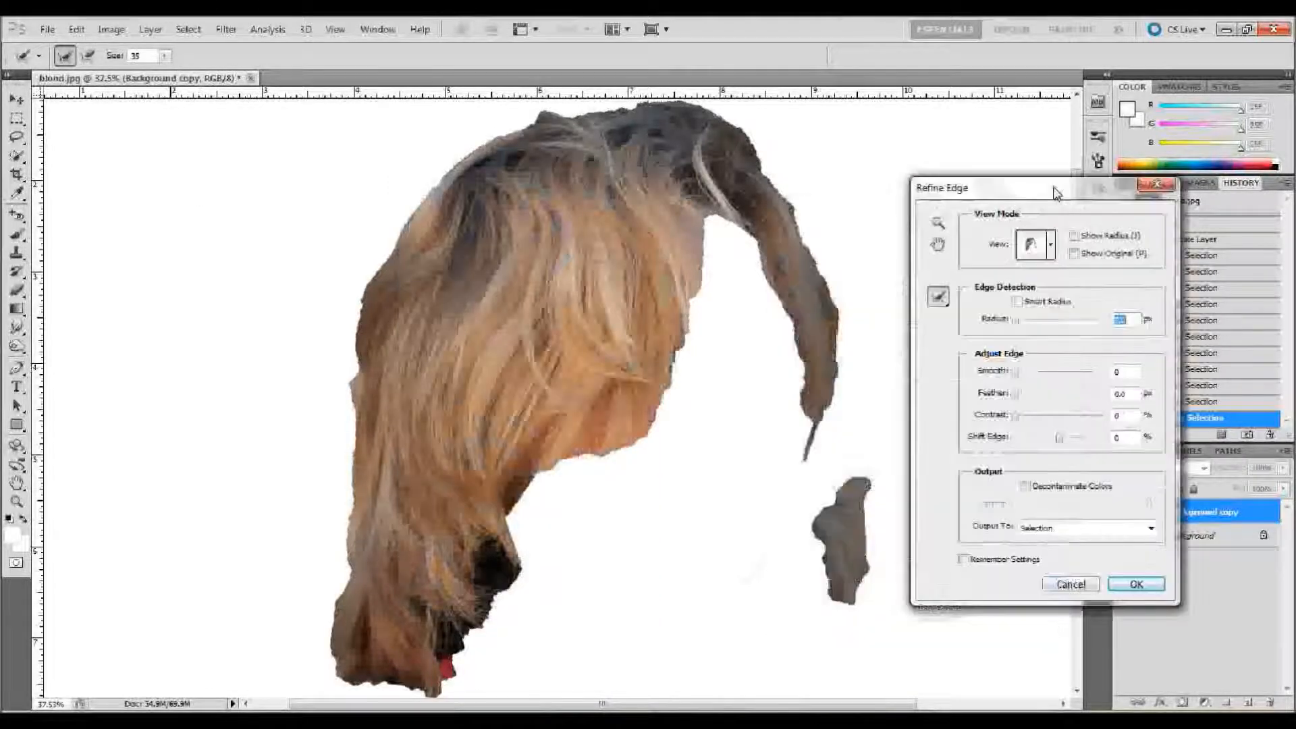
click(1031, 250)
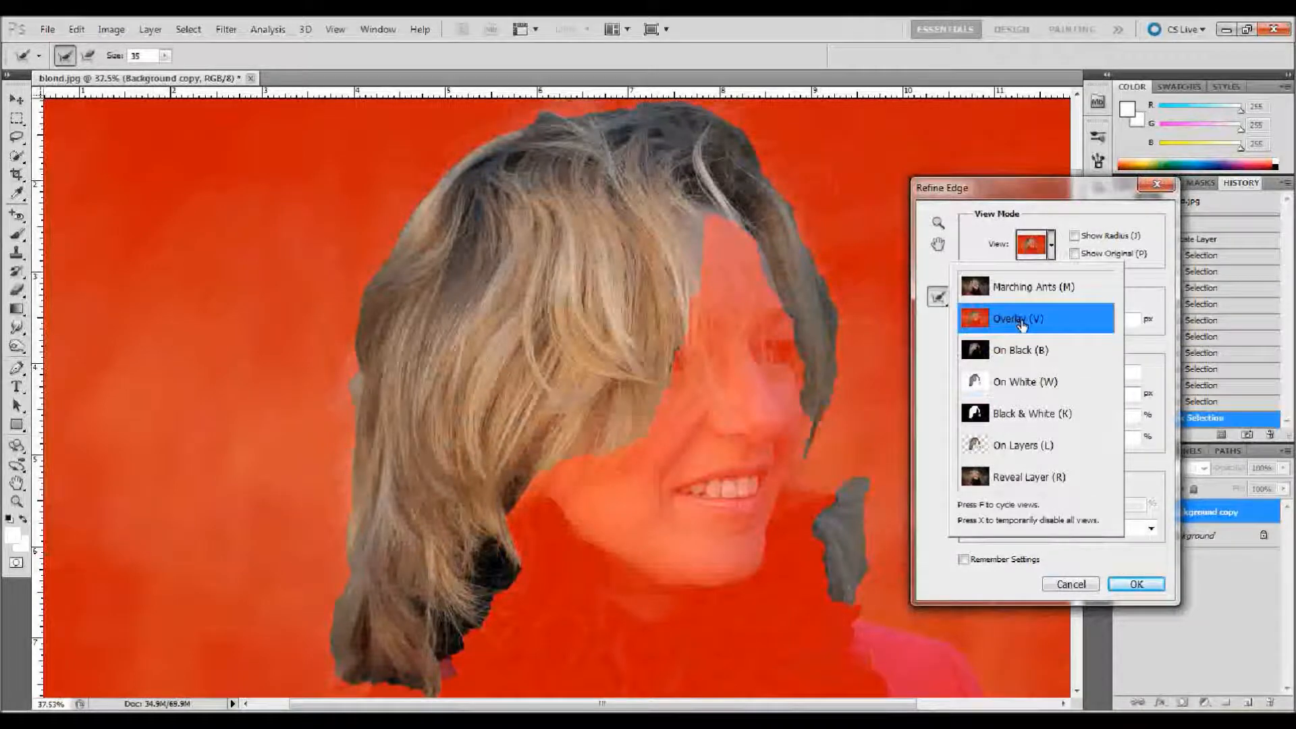
click(1064, 555)
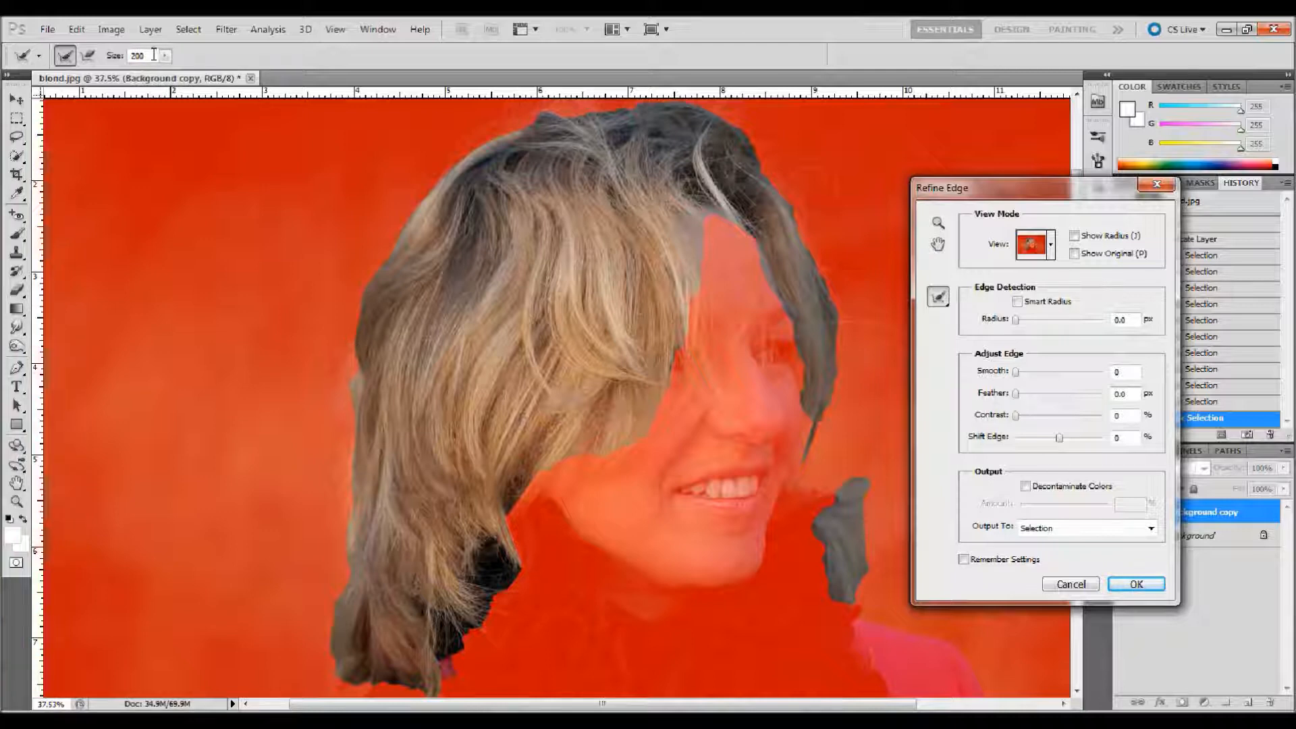
Step: Refine the selection with the Refine Radius tool at size 200 around the outer hair edges, the hairline and the lock beside the scarf
mouse_move(345, 334)
mouse_down()
mouse_move(338, 423)
mouse_move(337, 411)
mouse_move(343, 547)
mouse_move(317, 662)
mouse_move(349, 684)
mouse_move(413, 668)
mouse_up()
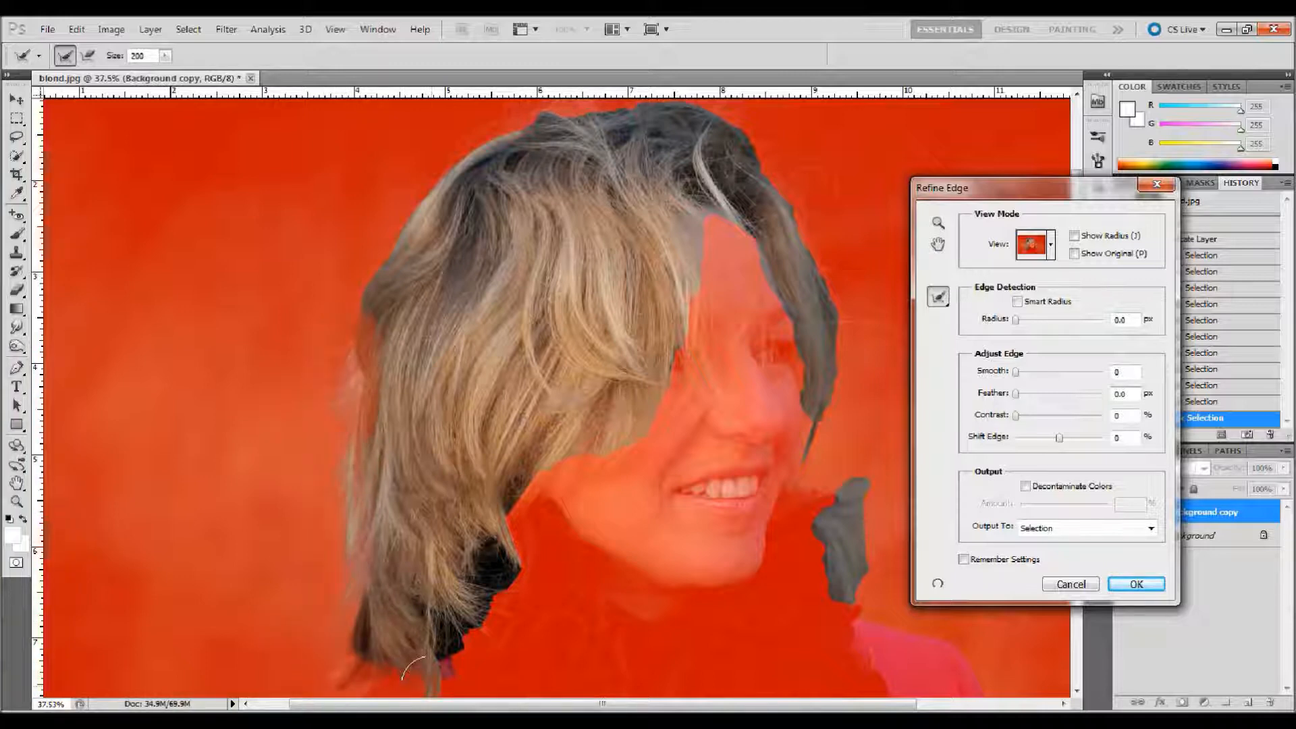
mouse_move(341, 324)
mouse_down()
mouse_move(375, 220)
mouse_move(471, 123)
mouse_move(524, 102)
mouse_move(618, 95)
mouse_up()
mouse_move(721, 116)
mouse_down()
mouse_move(783, 179)
mouse_move(827, 270)
mouse_move(834, 378)
mouse_move(795, 451)
mouse_move(797, 490)
mouse_move(789, 443)
mouse_up()
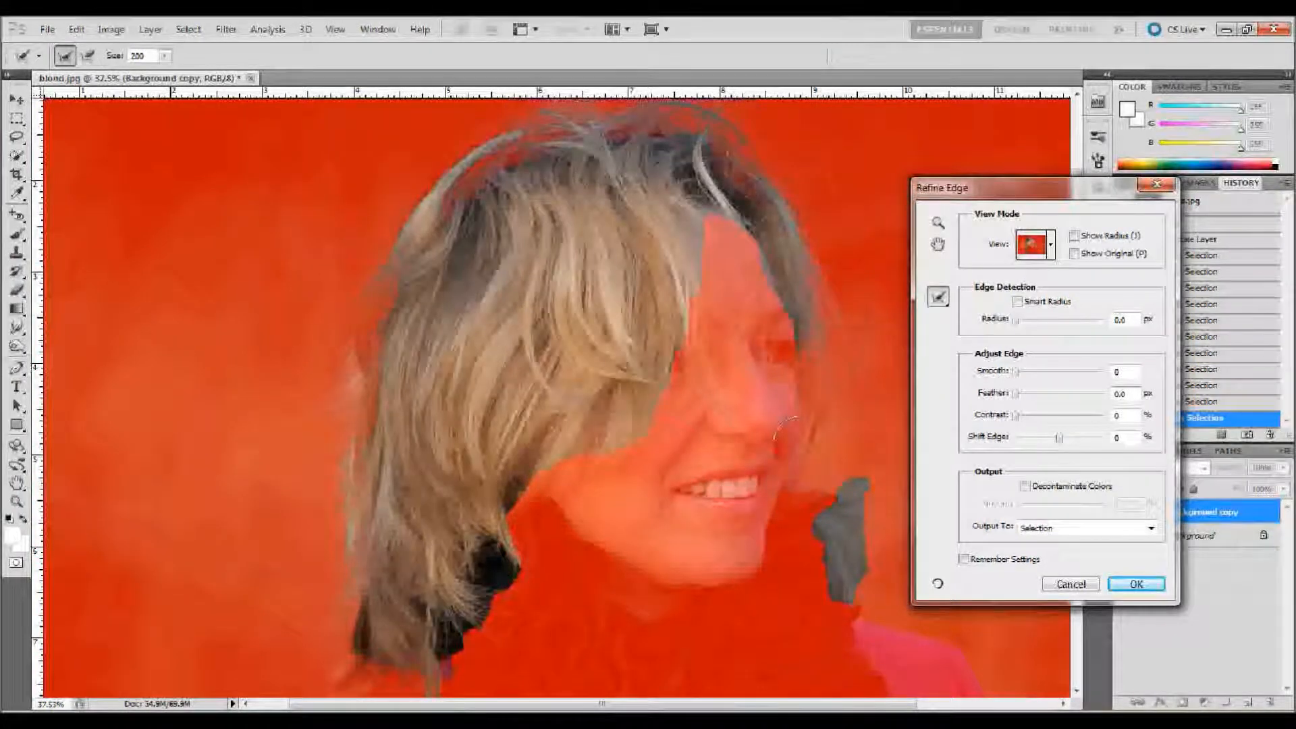
mouse_move(795, 340)
mouse_down()
mouse_move(719, 229)
mouse_move(689, 251)
mouse_move(608, 432)
mouse_move(524, 466)
mouse_move(496, 540)
mouse_move(405, 675)
mouse_move(353, 649)
mouse_up()
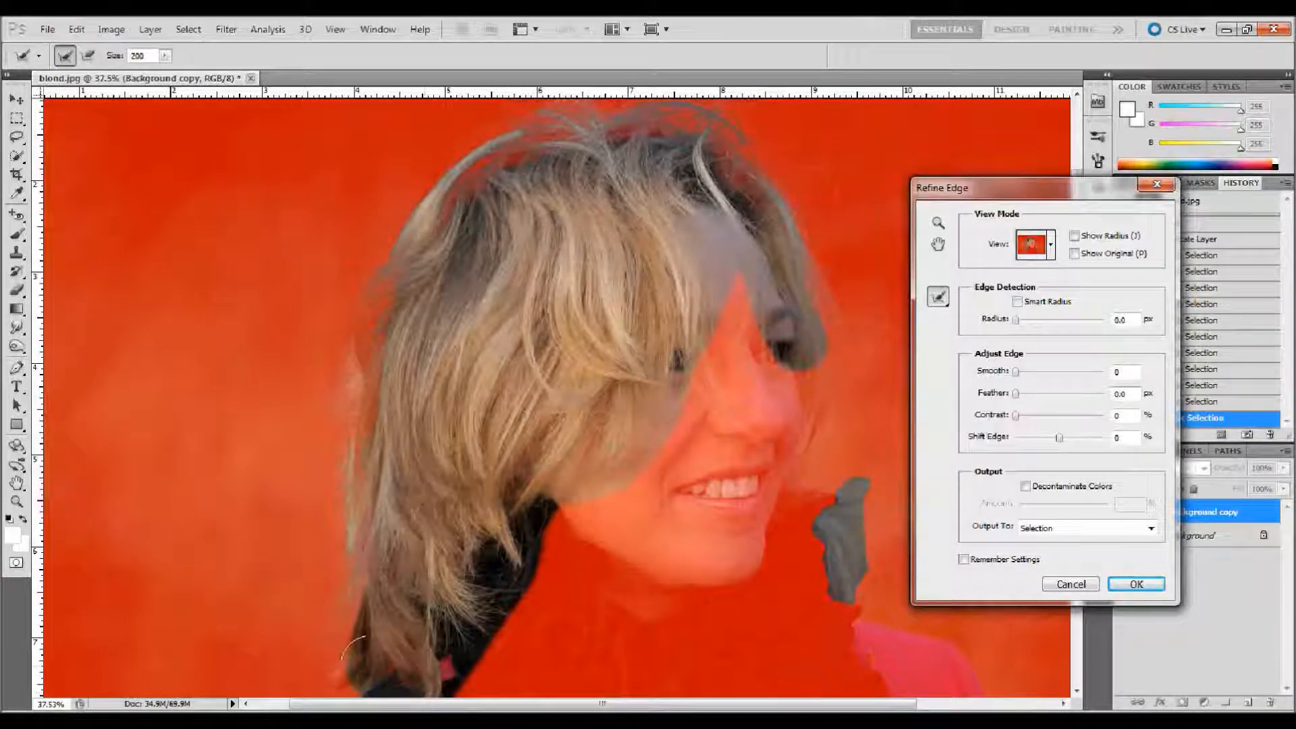
mouse_move(807, 520)
mouse_down()
mouse_move(800, 493)
mouse_move(878, 480)
mouse_move(879, 448)
mouse_move(862, 570)
mouse_move(844, 593)
mouse_move(828, 553)
mouse_up()
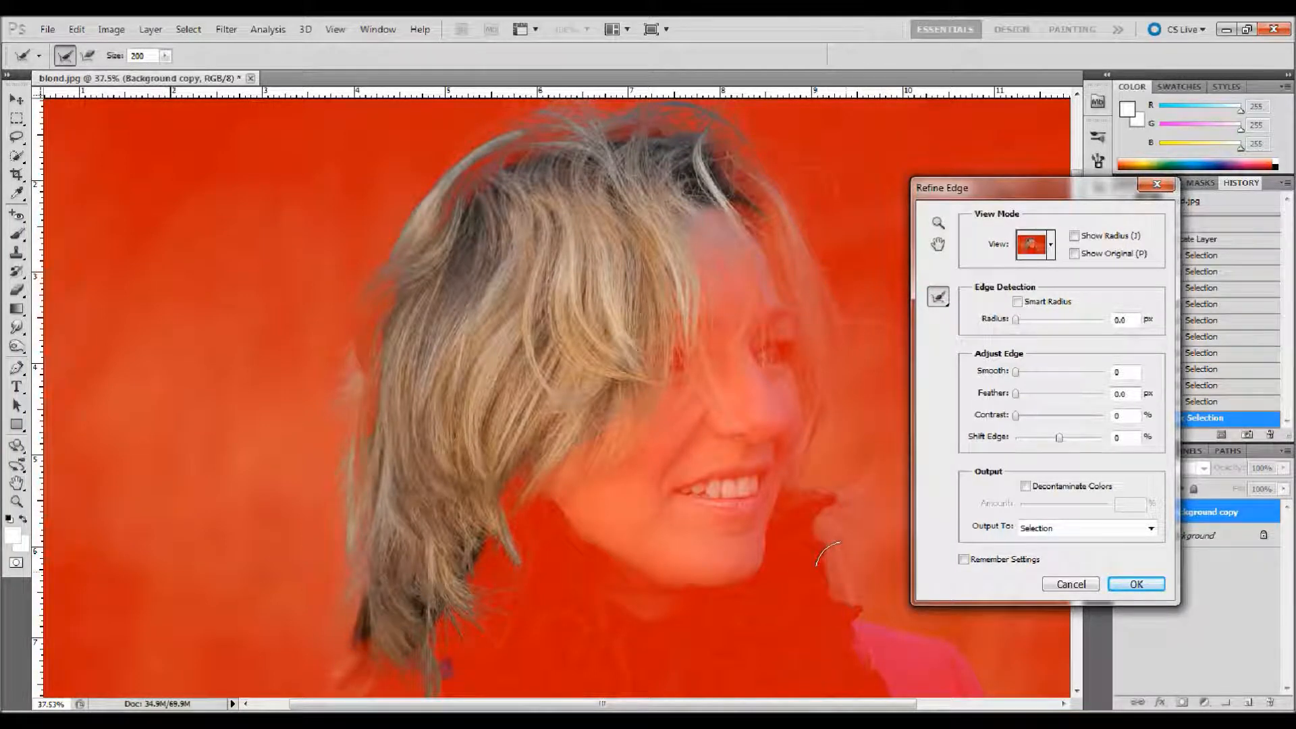
Step: Restore the hair lock beside the scarf with the Erase Refinements tool and apply the refined edge as a selection
click(938, 299)
click(982, 311)
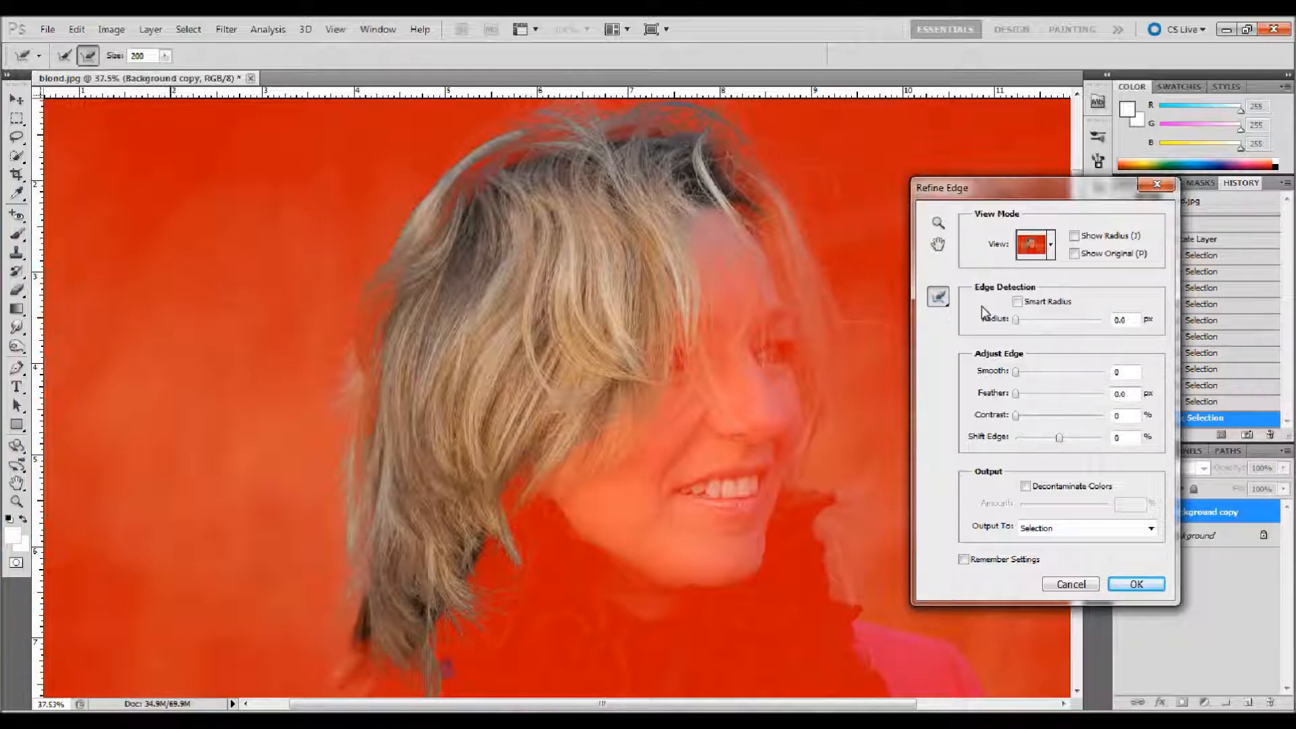
click(939, 299)
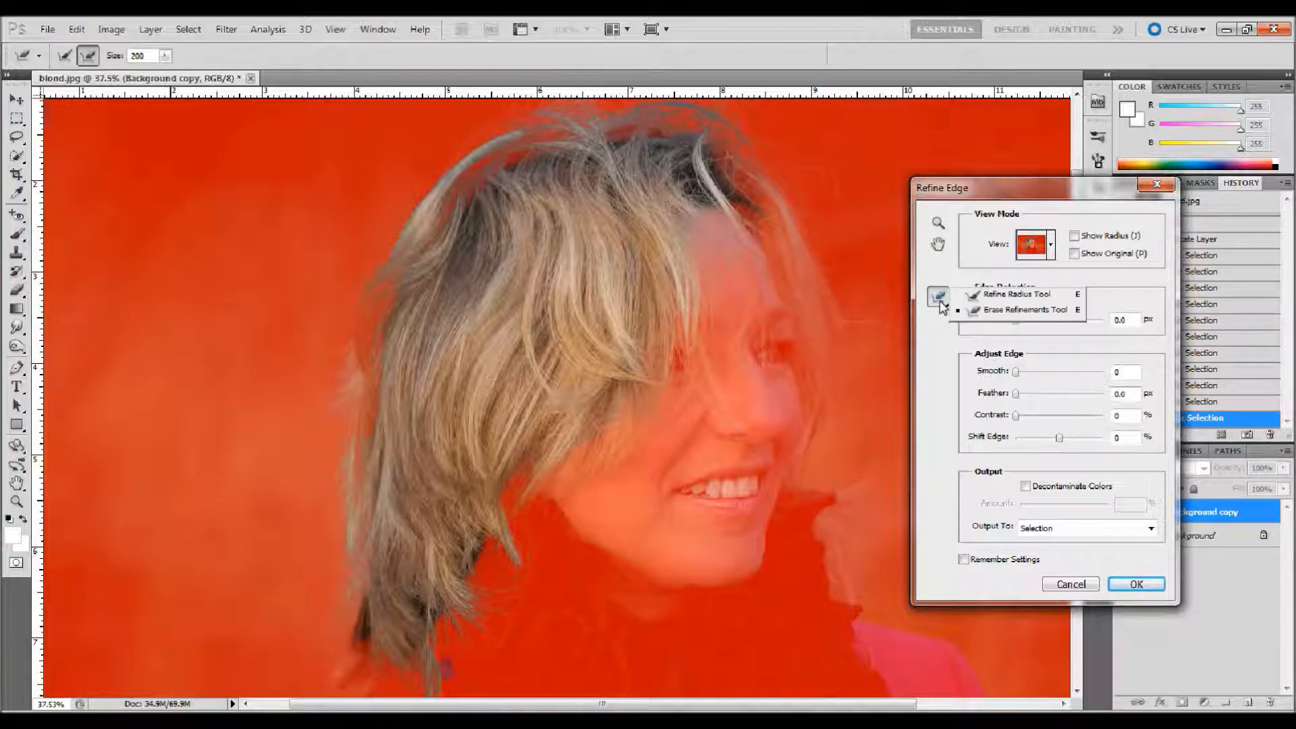
click(993, 310)
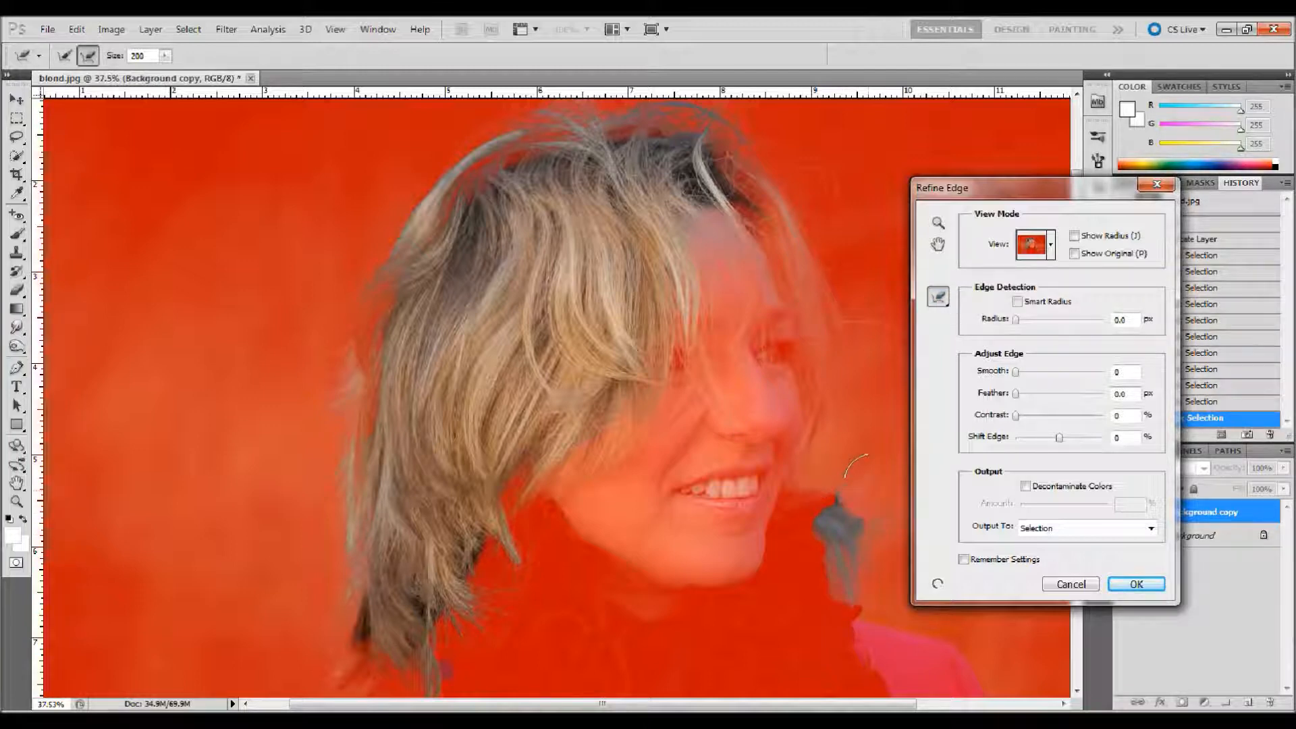
drag(874, 478, 875, 477)
click(874, 474)
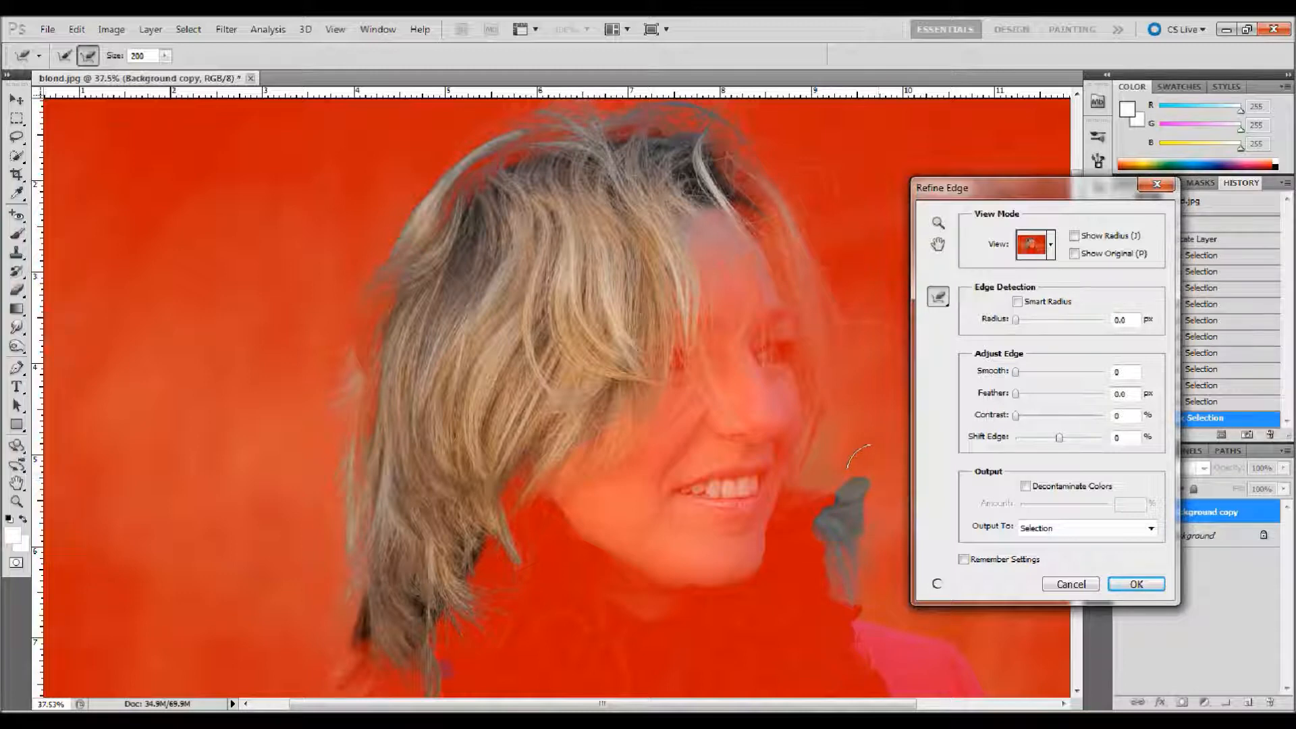
click(860, 539)
click(851, 575)
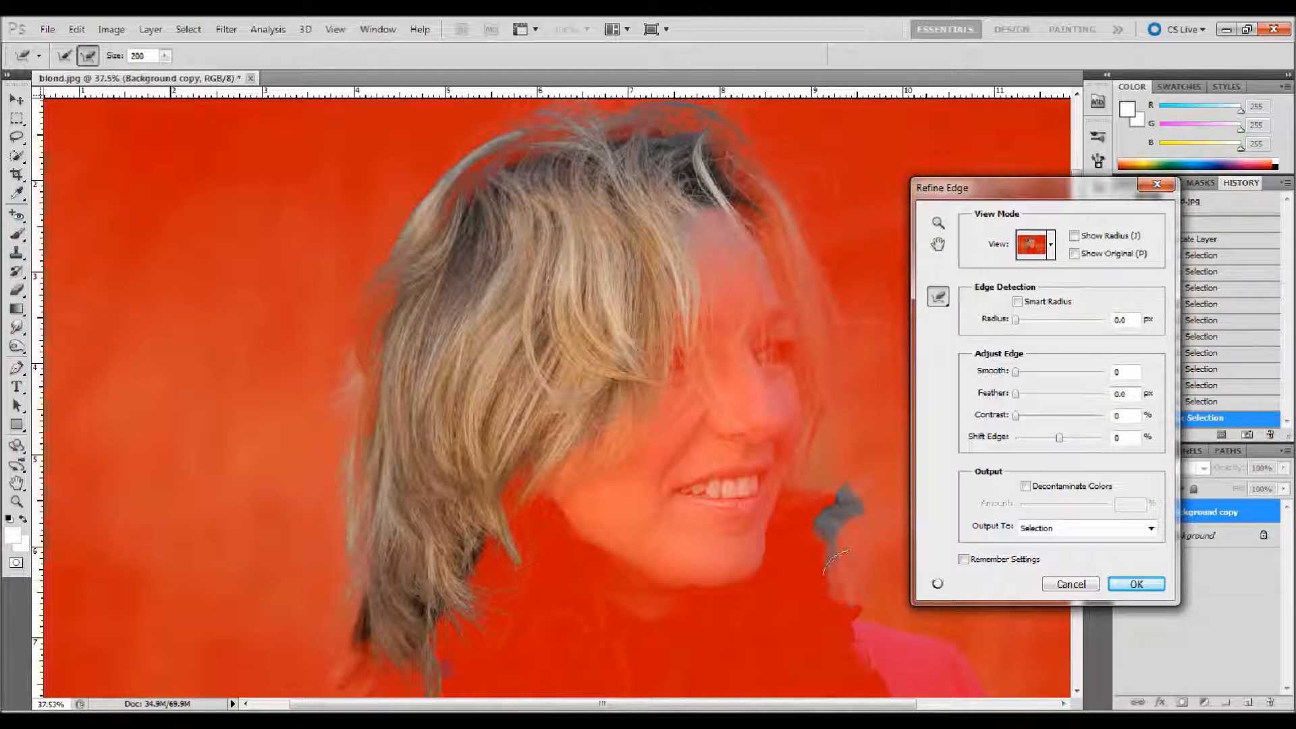
click(829, 513)
drag(856, 489, 834, 579)
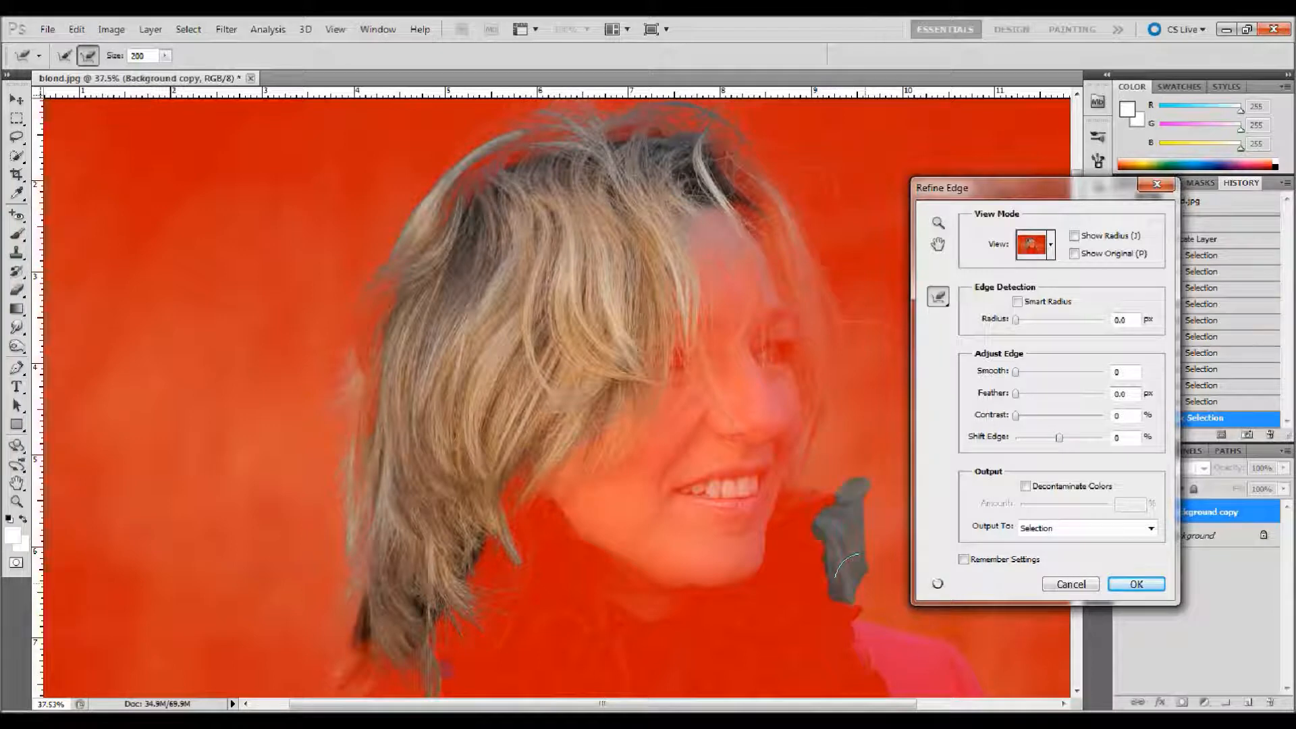
drag(1019, 184, 1186, 148)
drag(874, 476, 864, 601)
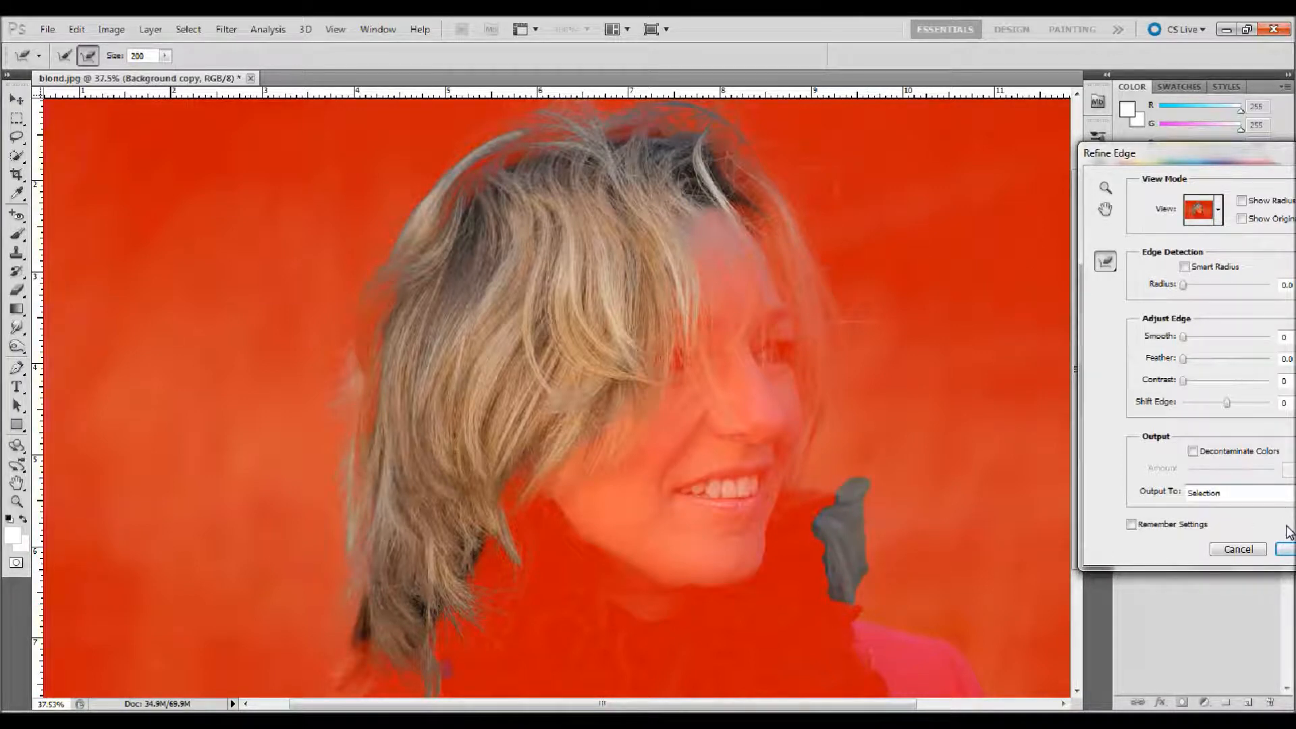
click(1286, 549)
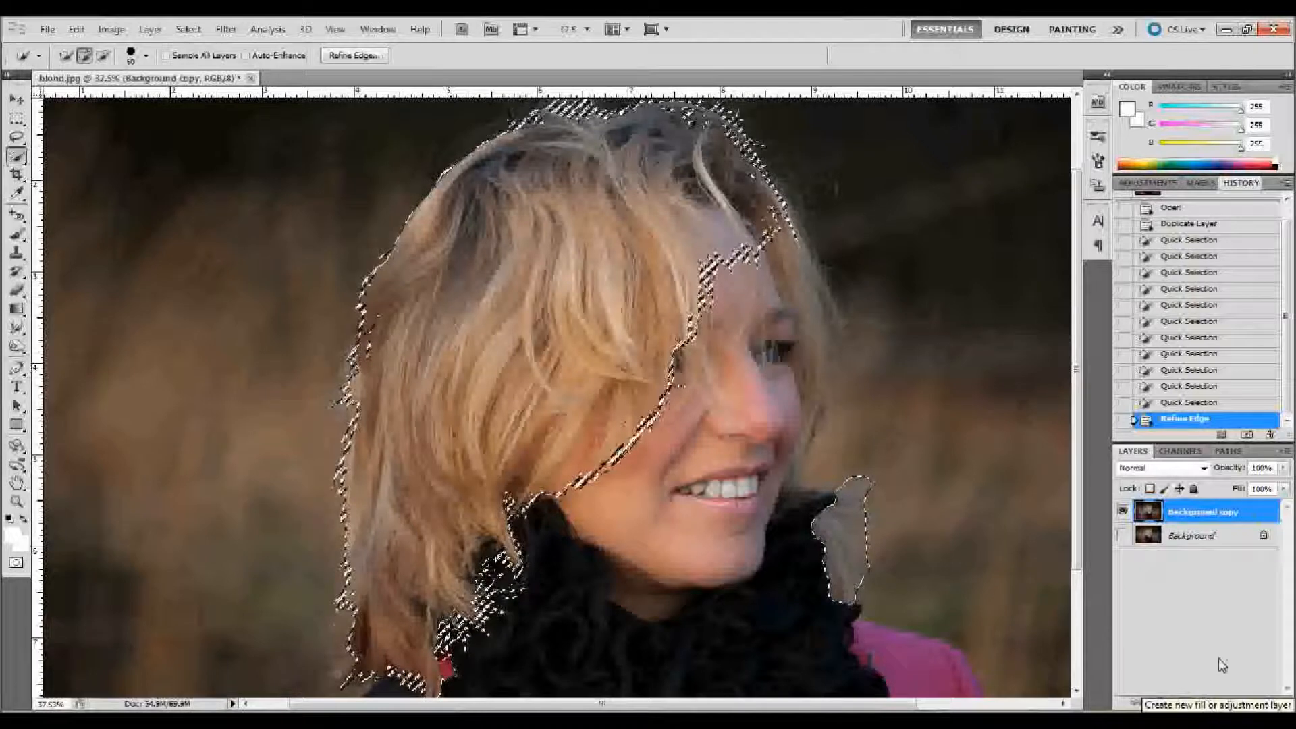
Step: Add a Hue/Saturation adjustment layer masked to the hair selection and enable Colorize on it
click(1204, 704)
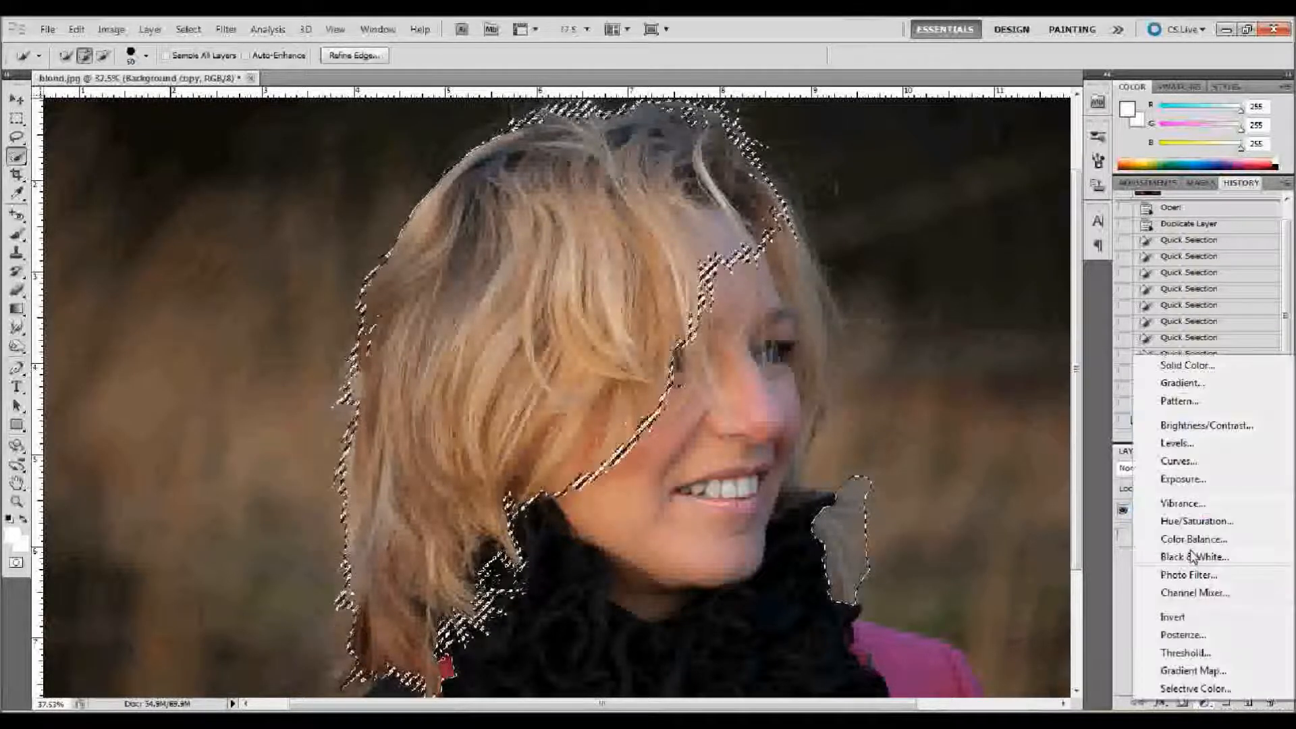
click(1200, 528)
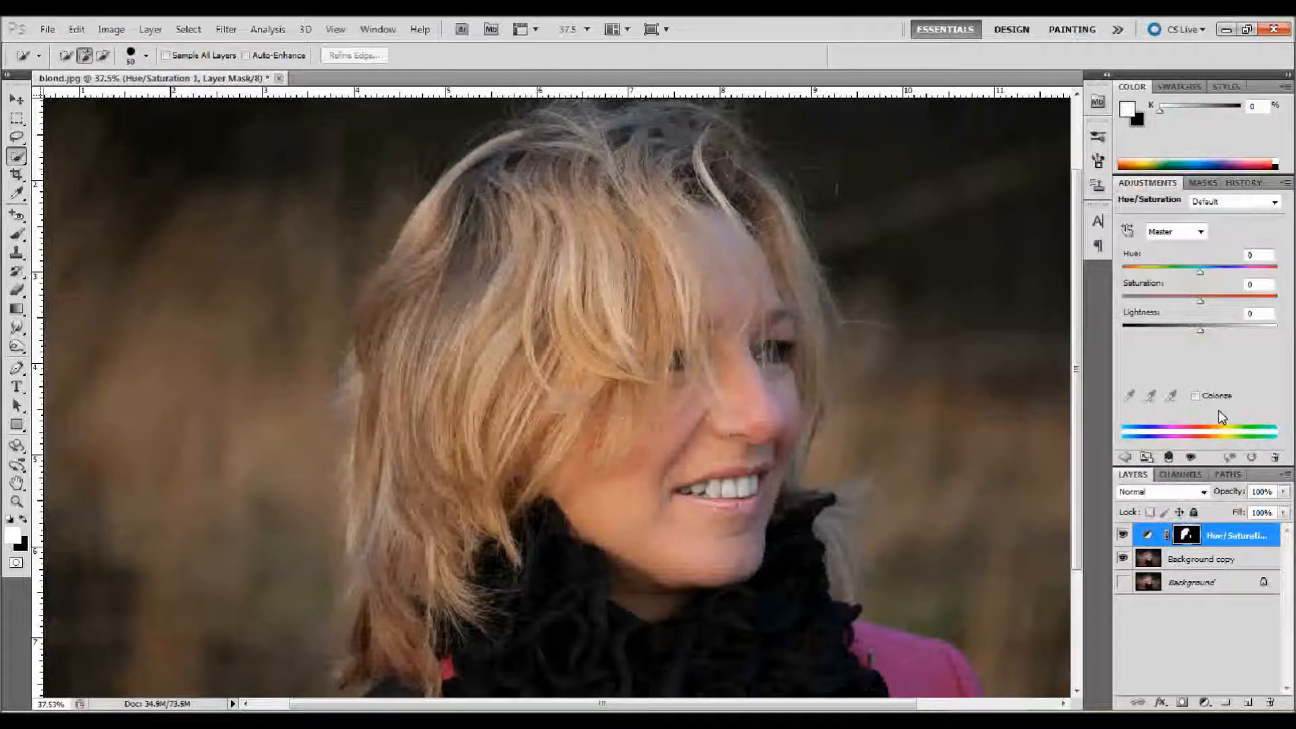
click(1196, 396)
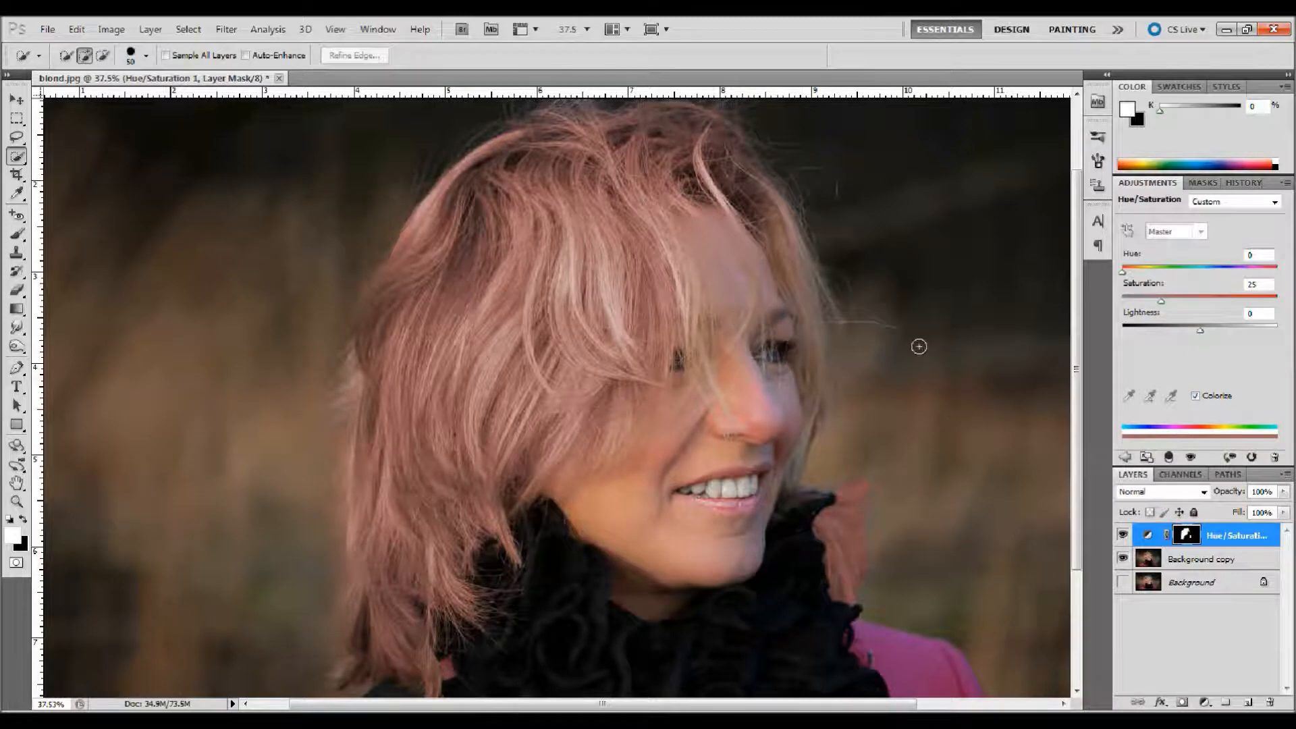
Step: Set the hair's Hue/Saturation adjustment to Saturation 70 and Lightness -58 for a deep red tone
drag(1159, 300, 1195, 301)
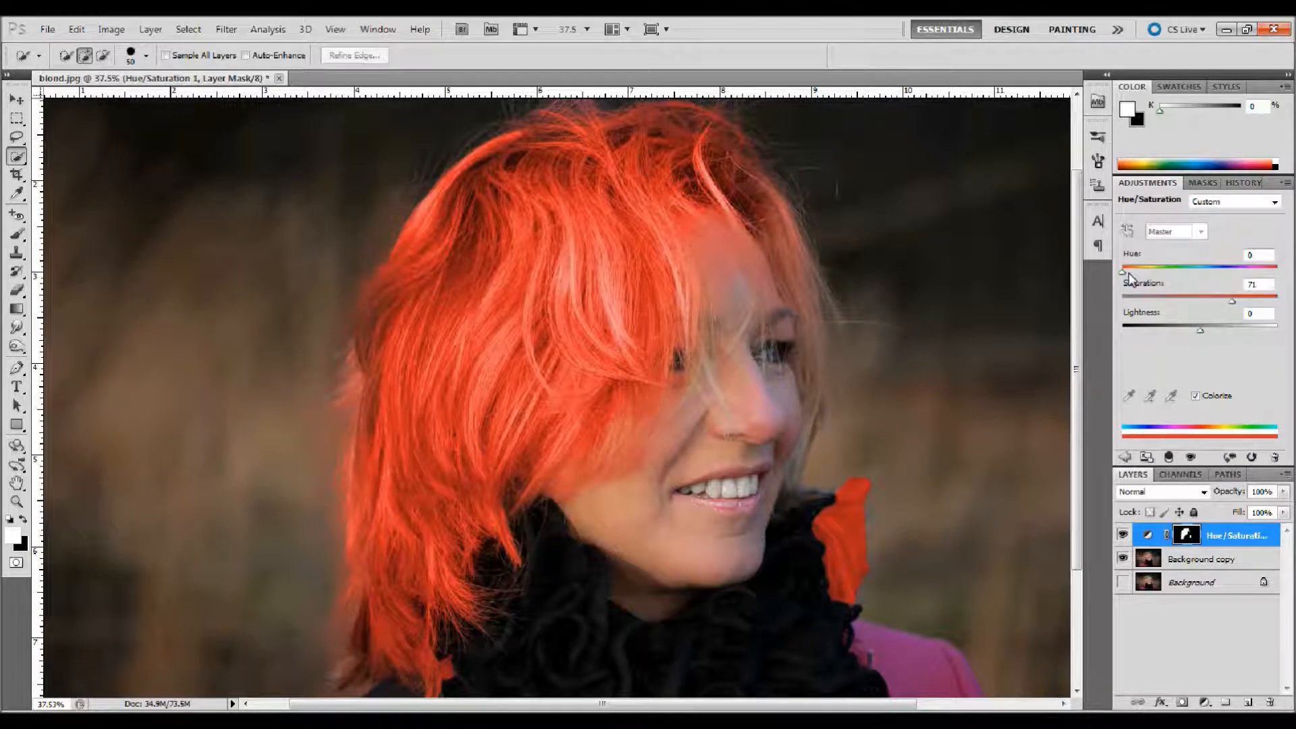
drag(1125, 272, 1096, 273)
drag(1194, 332, 1155, 339)
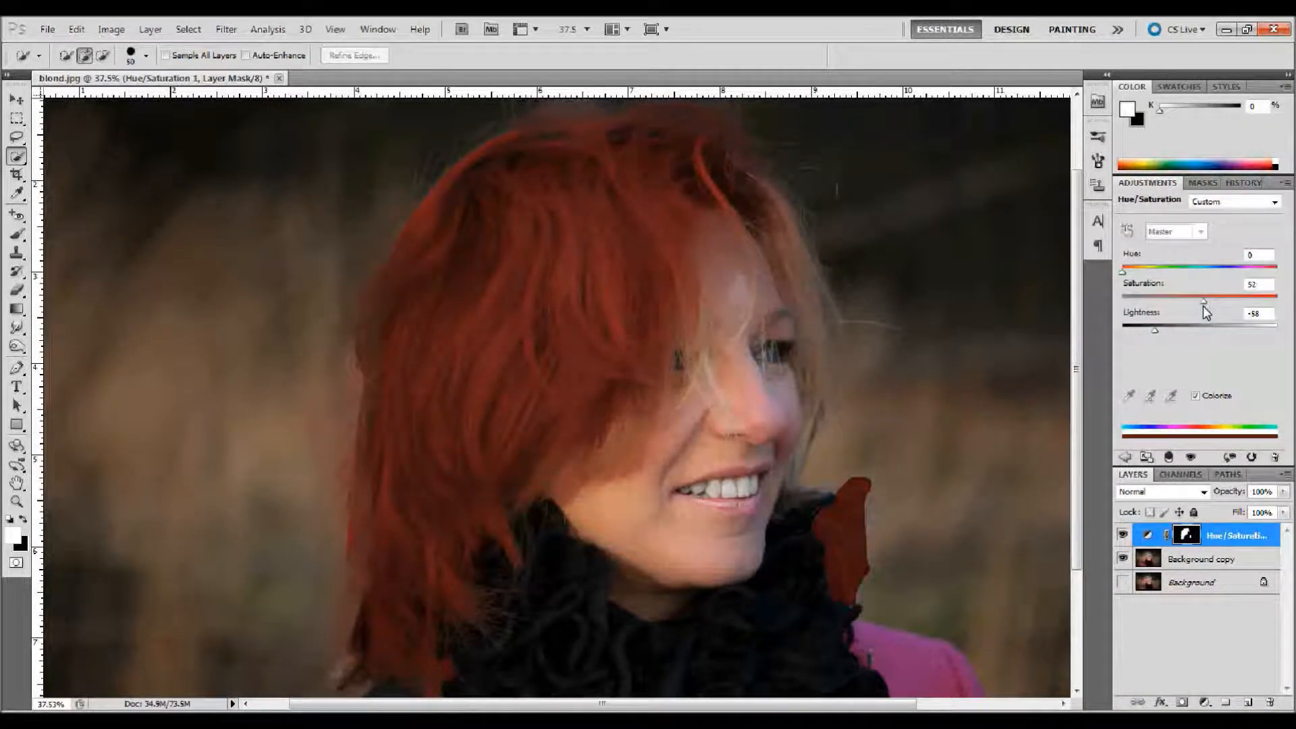
drag(1203, 306, 1232, 307)
Step: Try the Hue/Saturation layer at 50% opacity, followed by 75%
click(1217, 540)
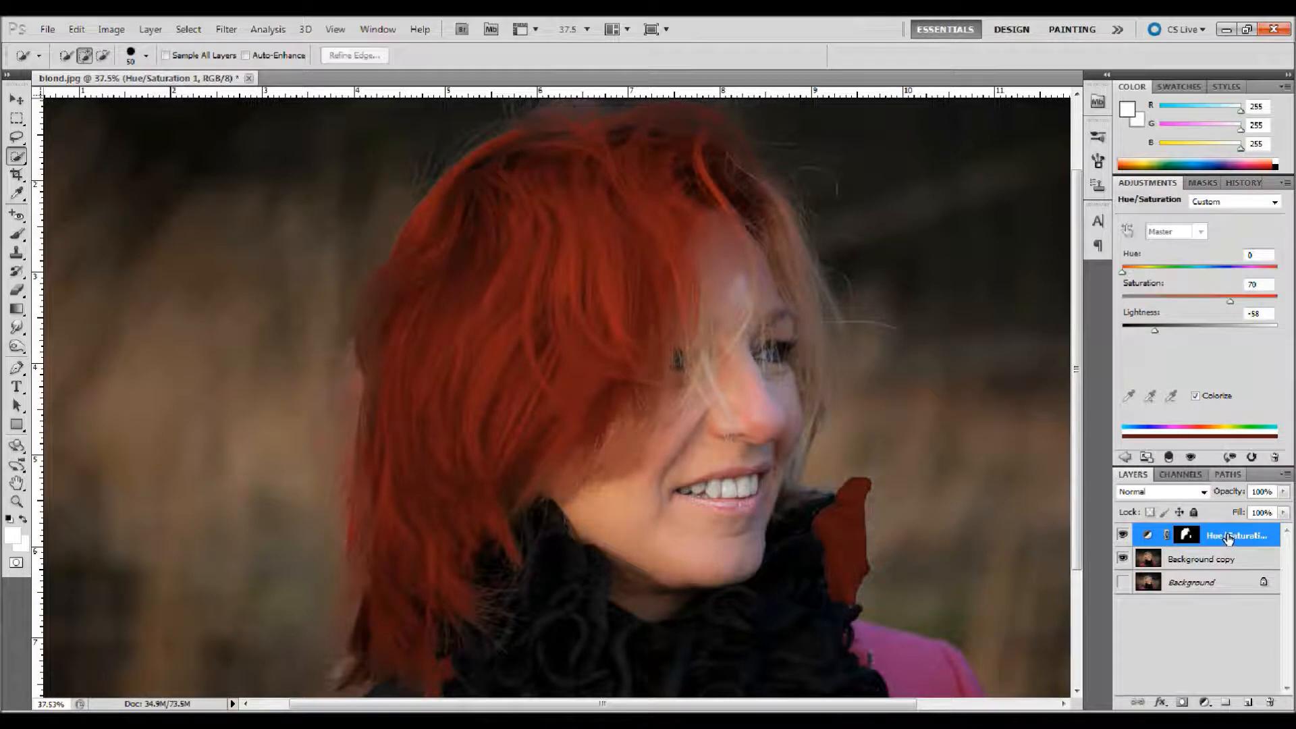
double_click(1268, 492)
text(50)
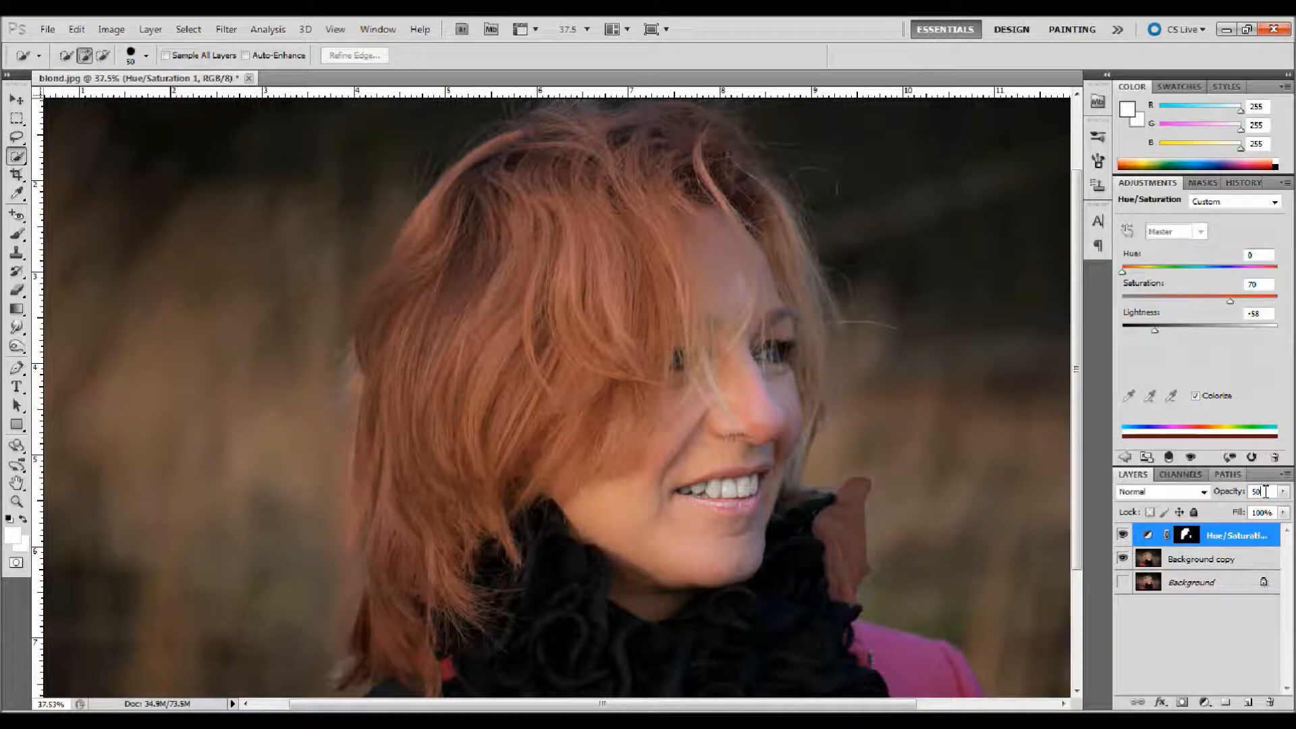
drag(1266, 491, 1234, 495)
text(75)
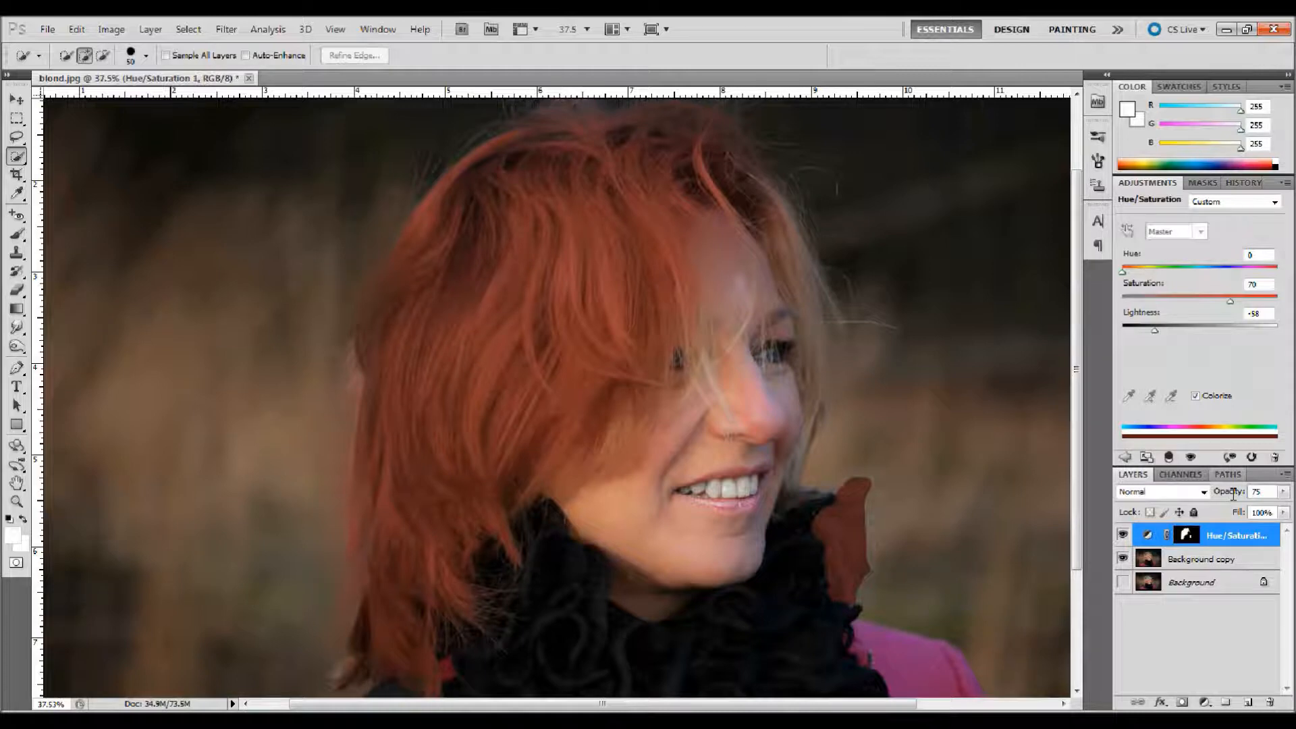
Step: Raise the adjustment's Lightness to -36 and set the Hue/Saturation layer's opacity to 60%
drag(1153, 330, 1166, 330)
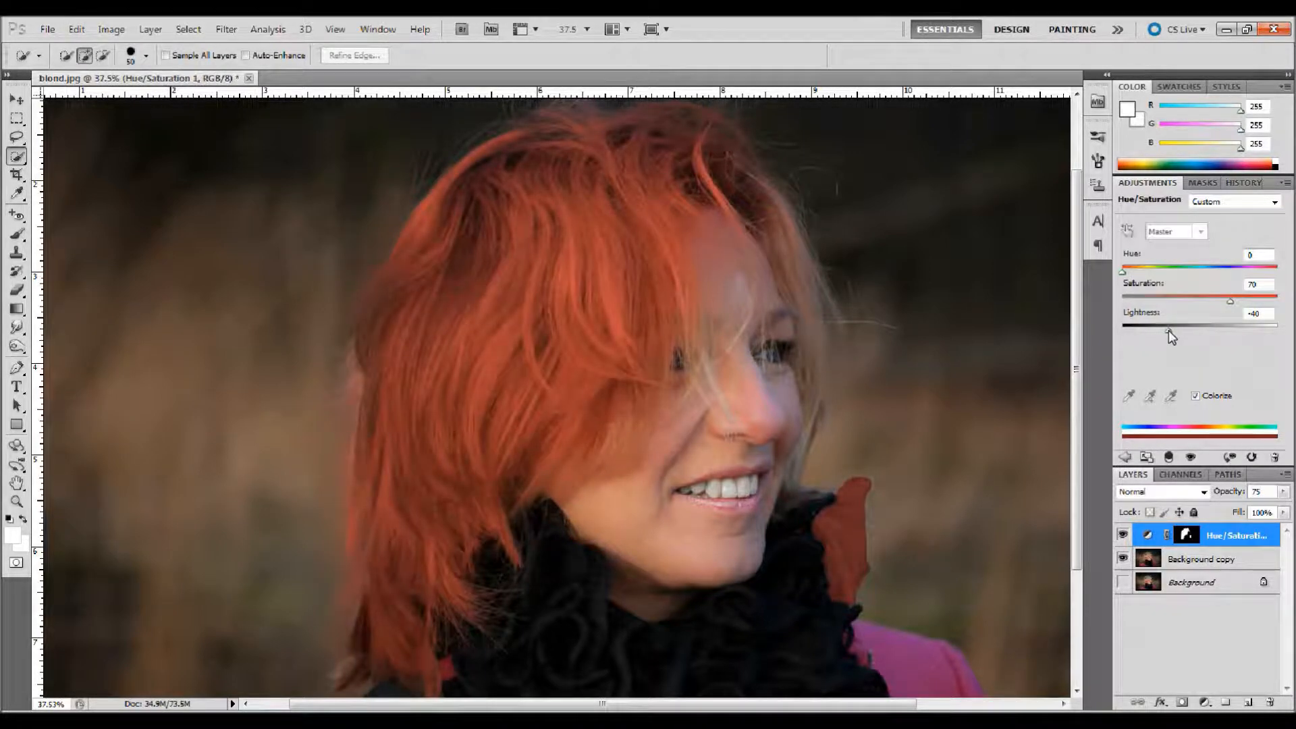
drag(1169, 330, 1172, 330)
click(1218, 492)
text(50)
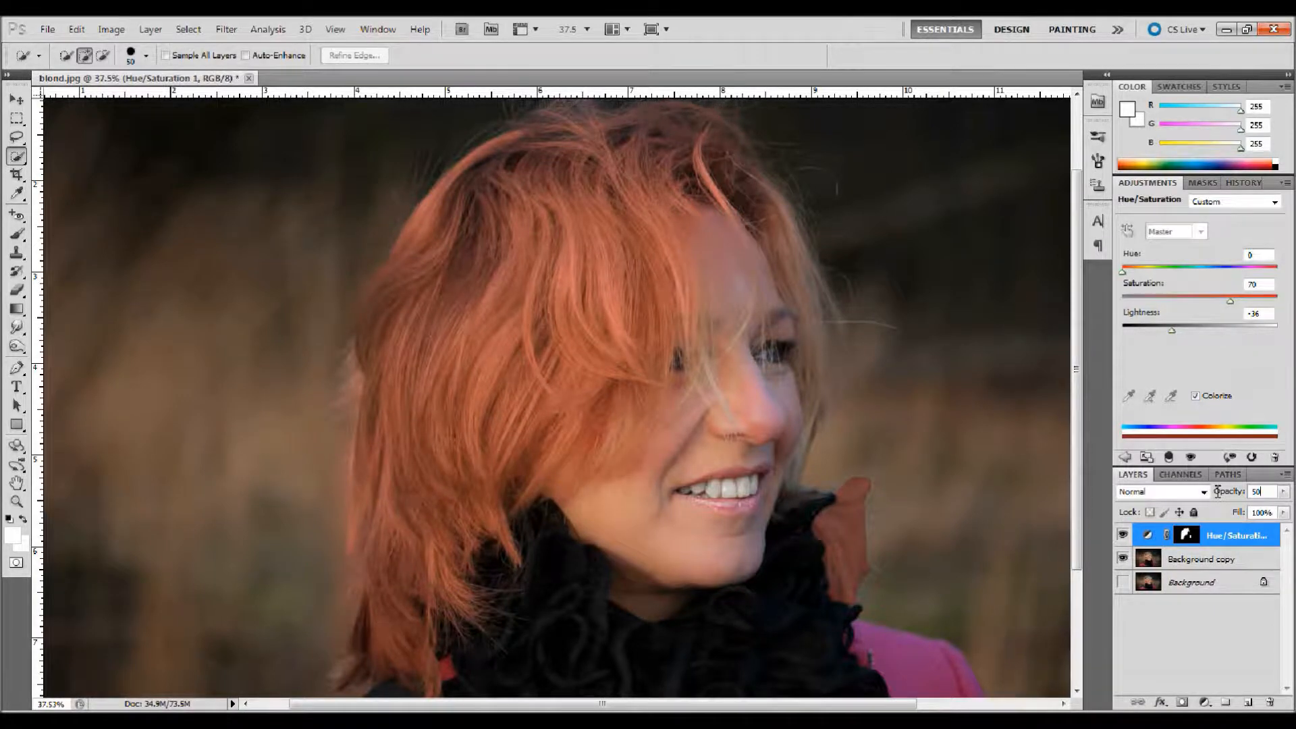
key(BackSpace)
key(BackSpace)
text(60)
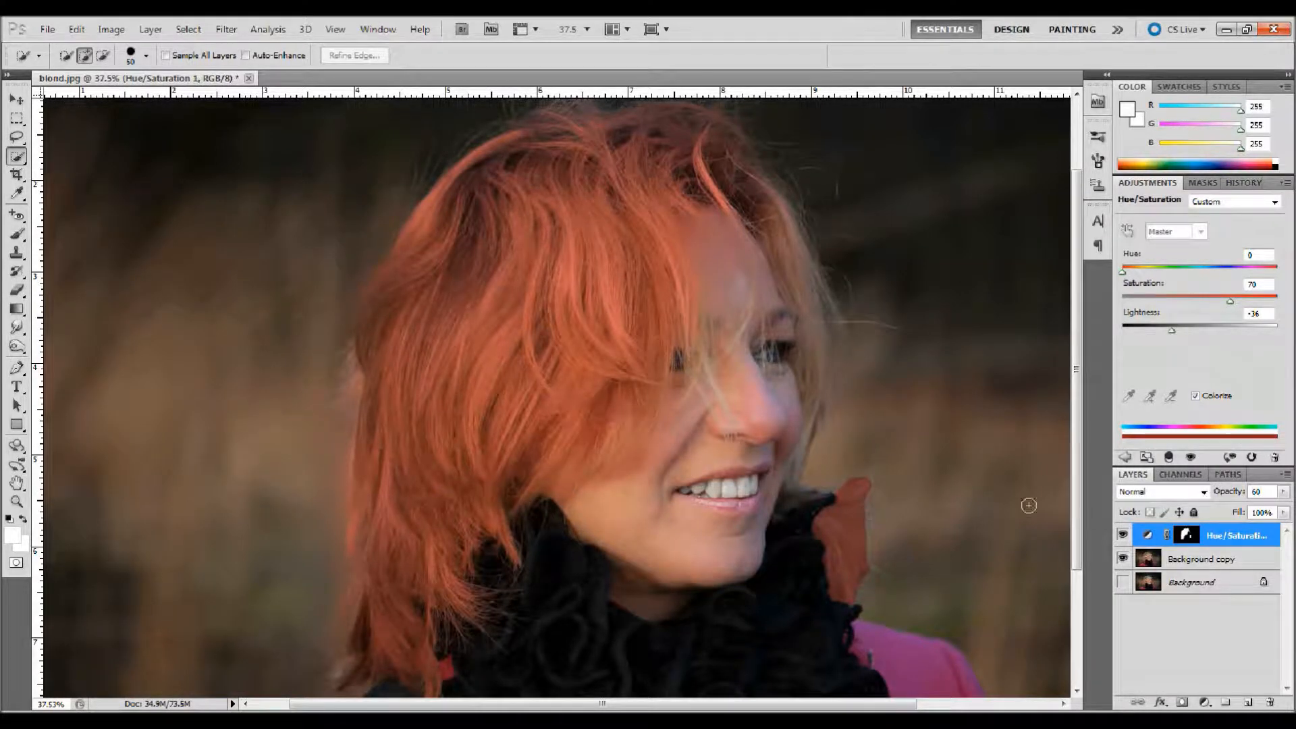
Step: Erase colour spill on the layer mask around the outer edge of the hair lock beside the scarf, using a soft 158 px Eraser
click(1192, 540)
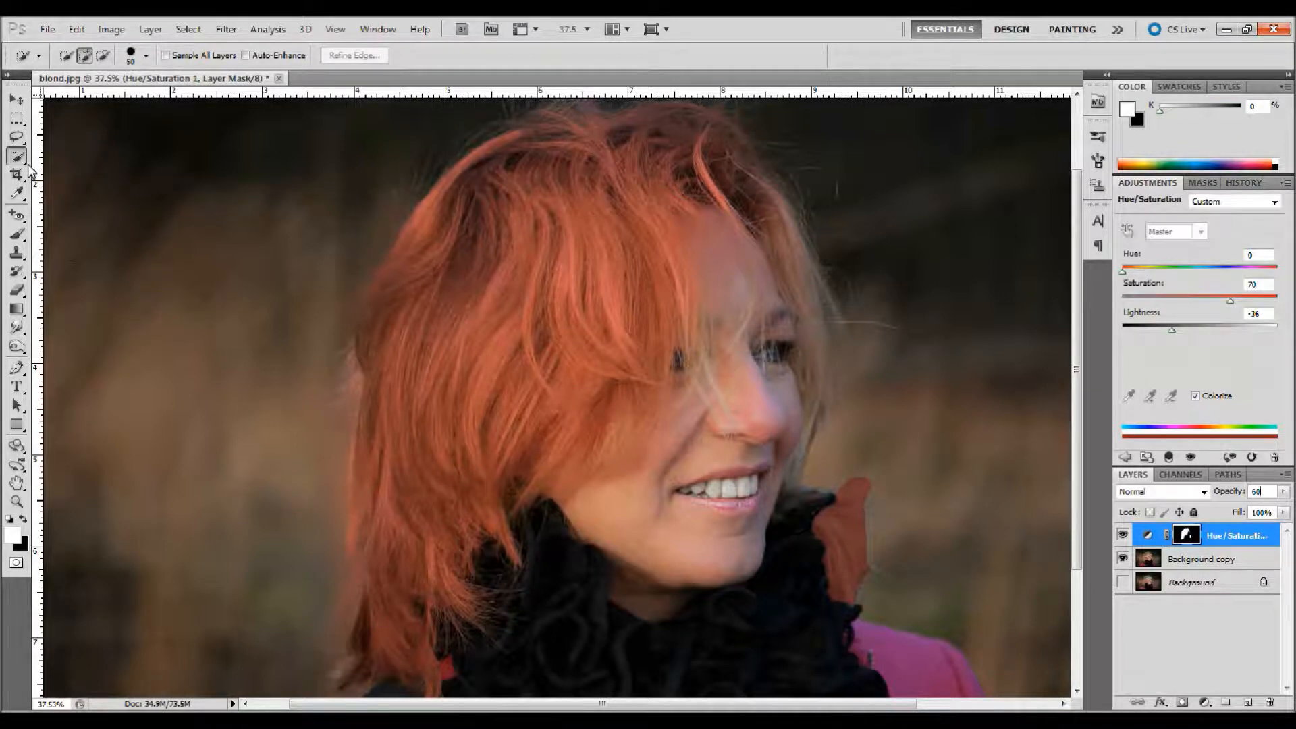
click(16, 293)
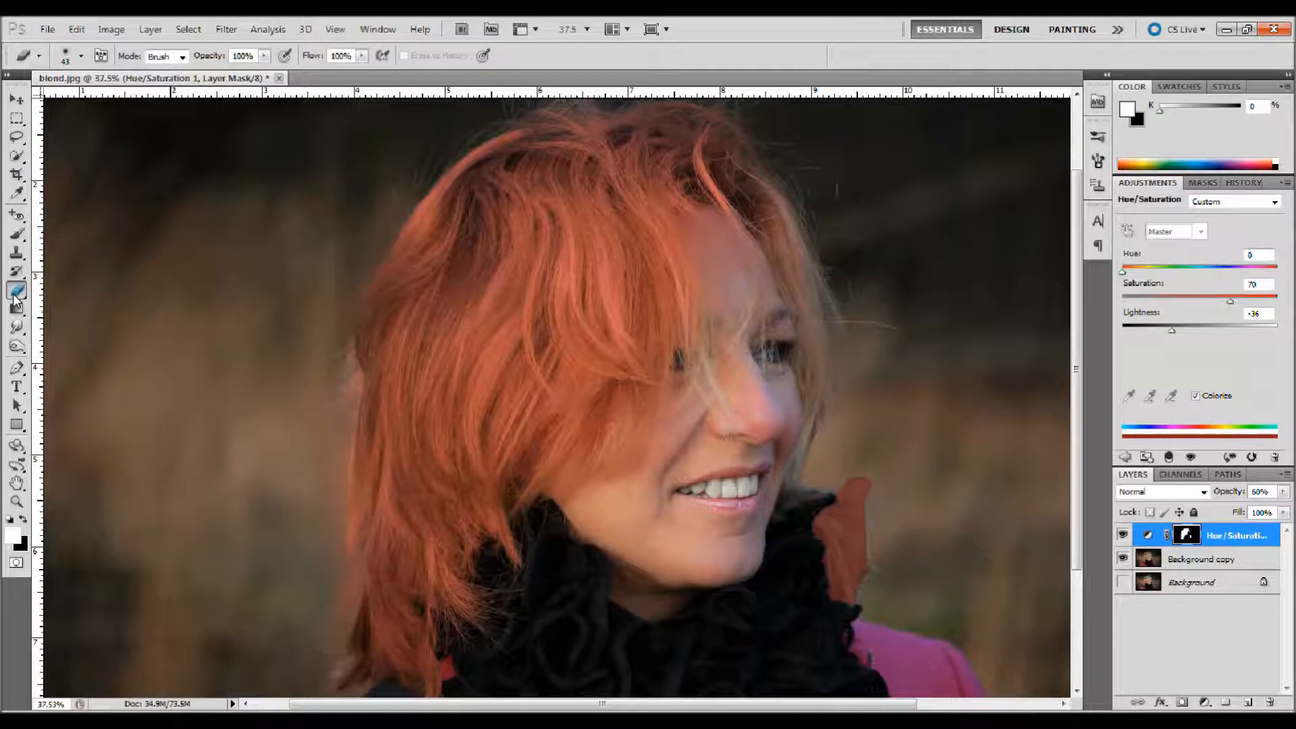
click(67, 61)
click(25, 132)
click(100, 100)
click(126, 100)
key(Return)
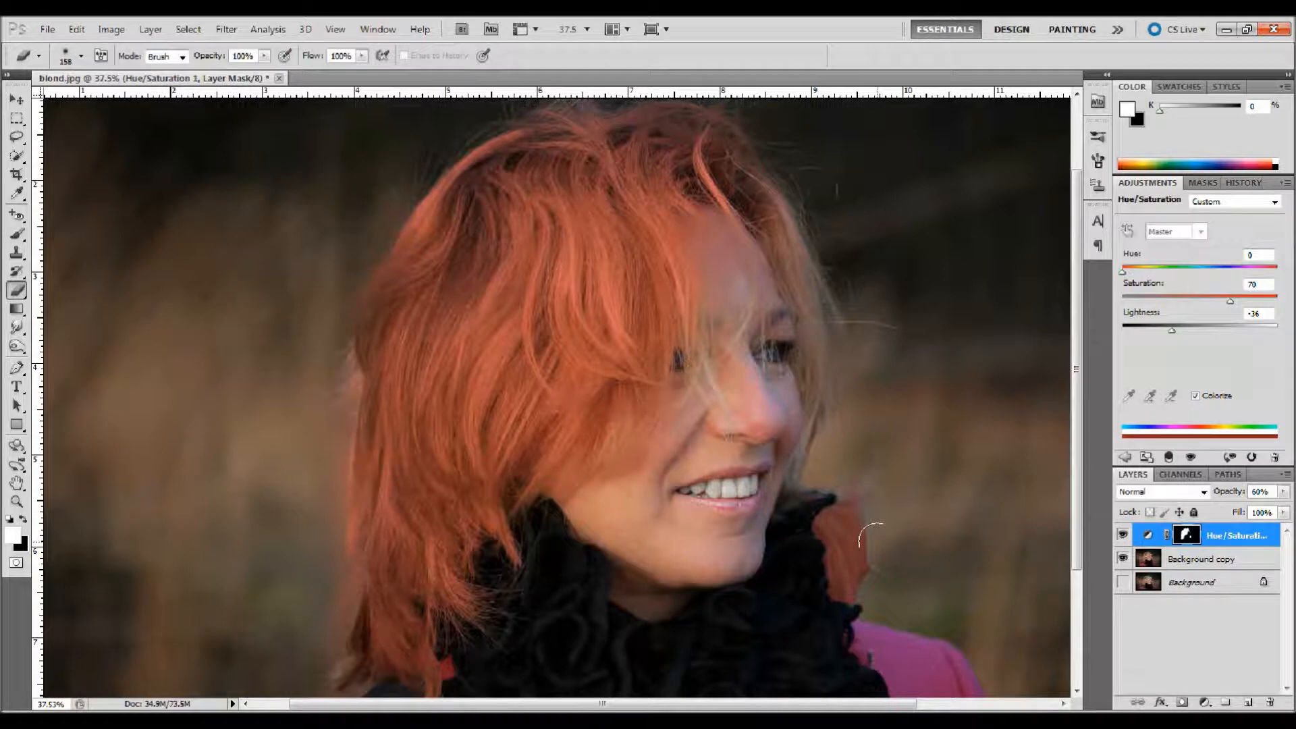
drag(883, 530, 868, 615)
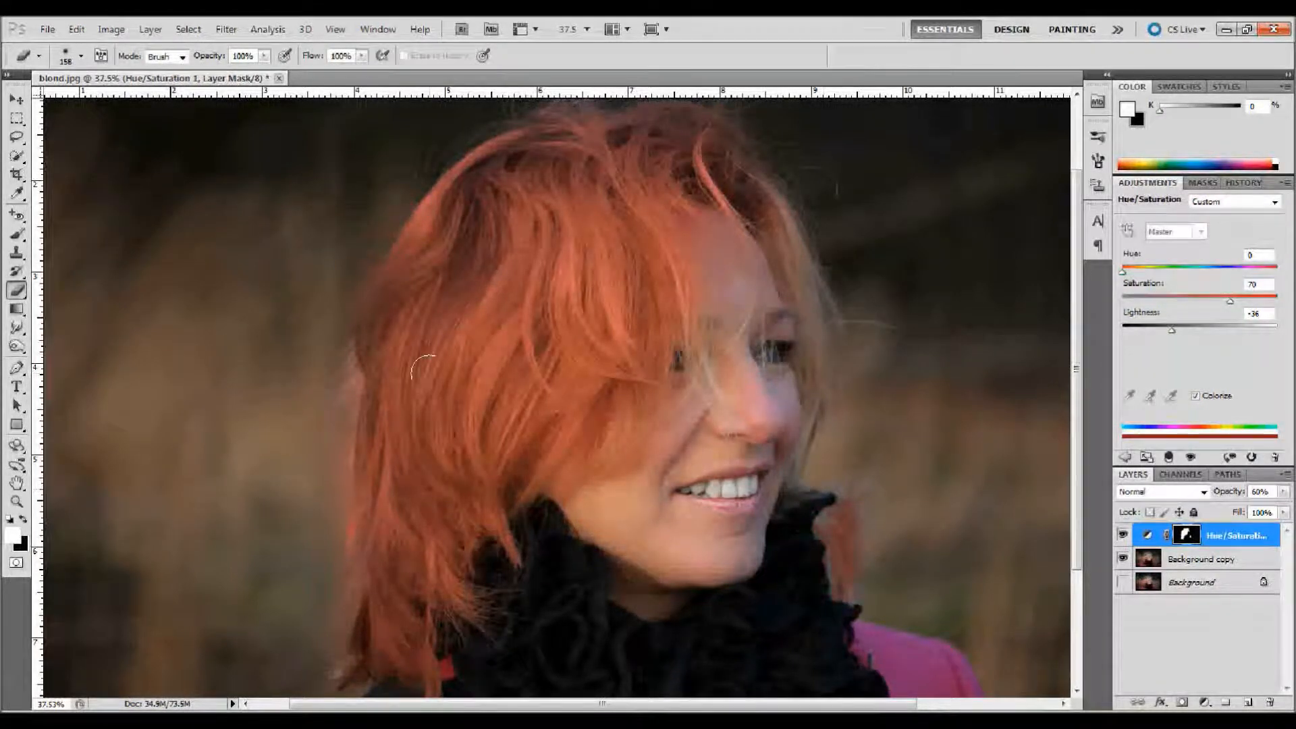
Step: Paint the tint back along the hair lock beside the scarf with a soft white 150 px Brush at 50% opacity
click(16, 233)
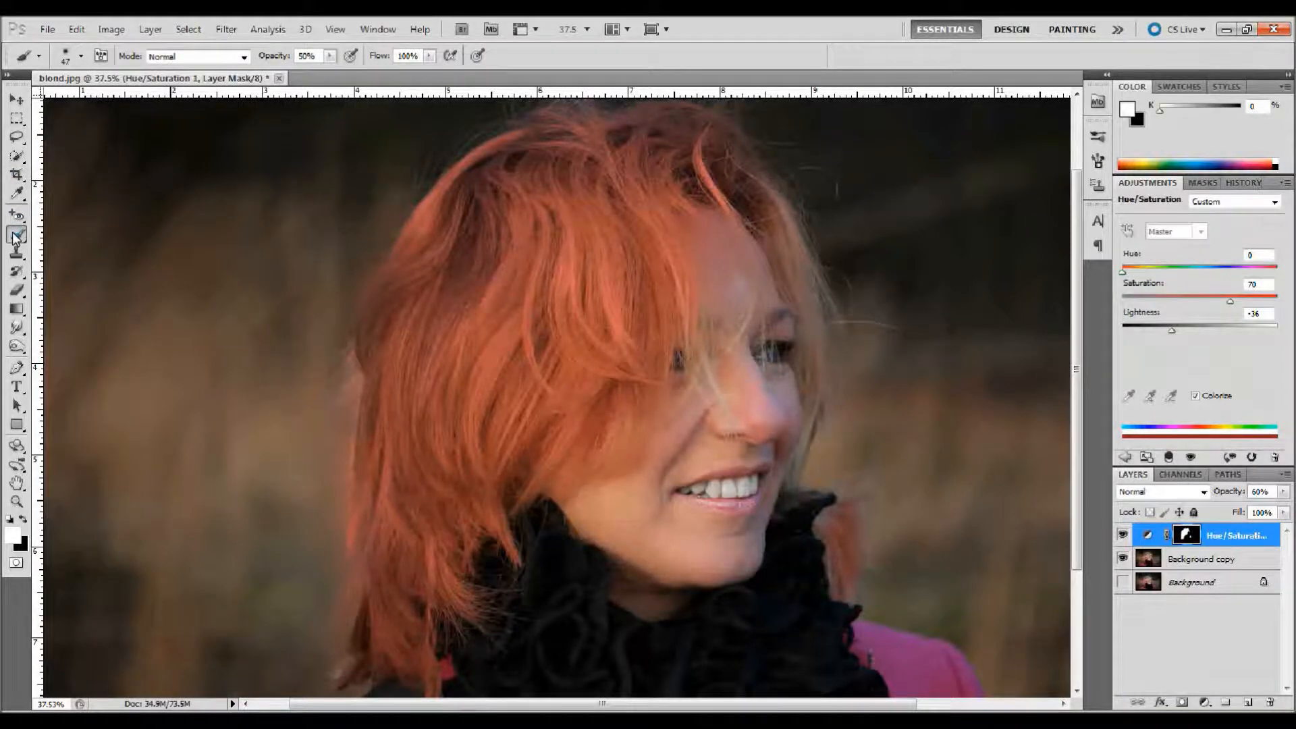
click(81, 56)
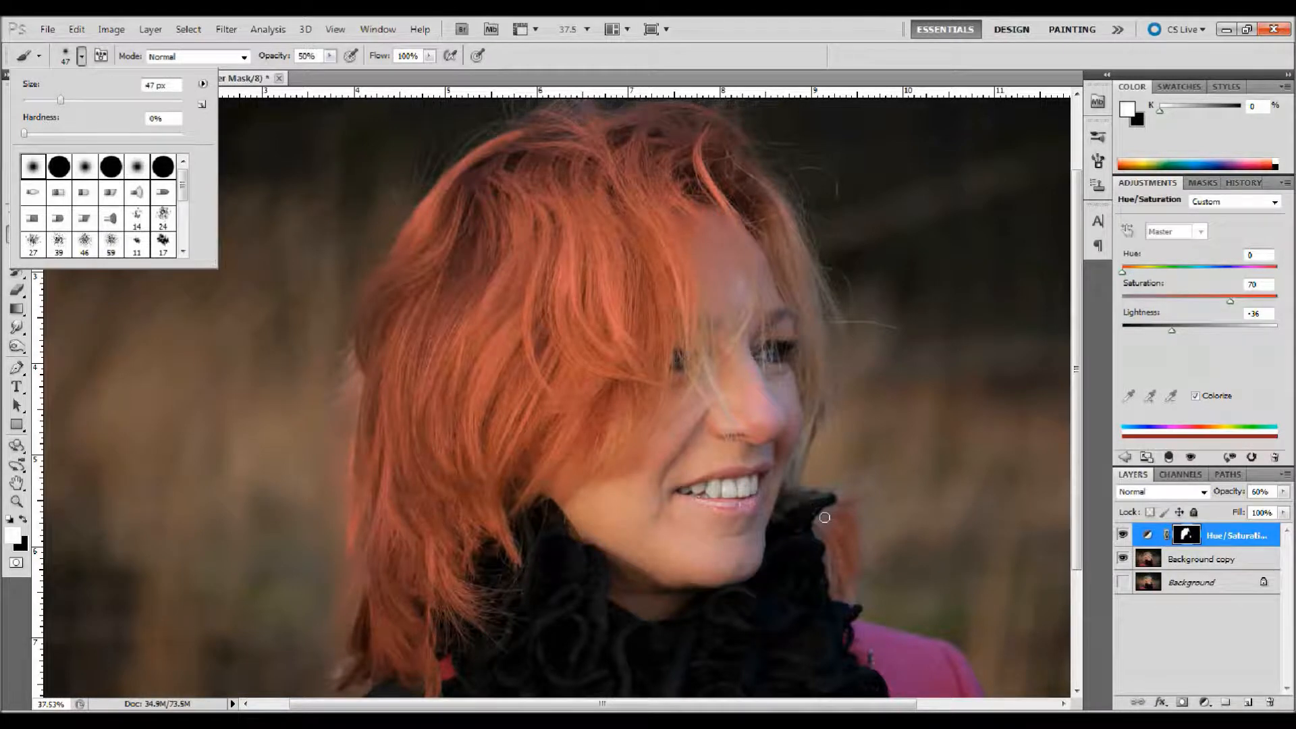
key(Return)
key(bracketright)
key(bracketright)
key(bracketright)
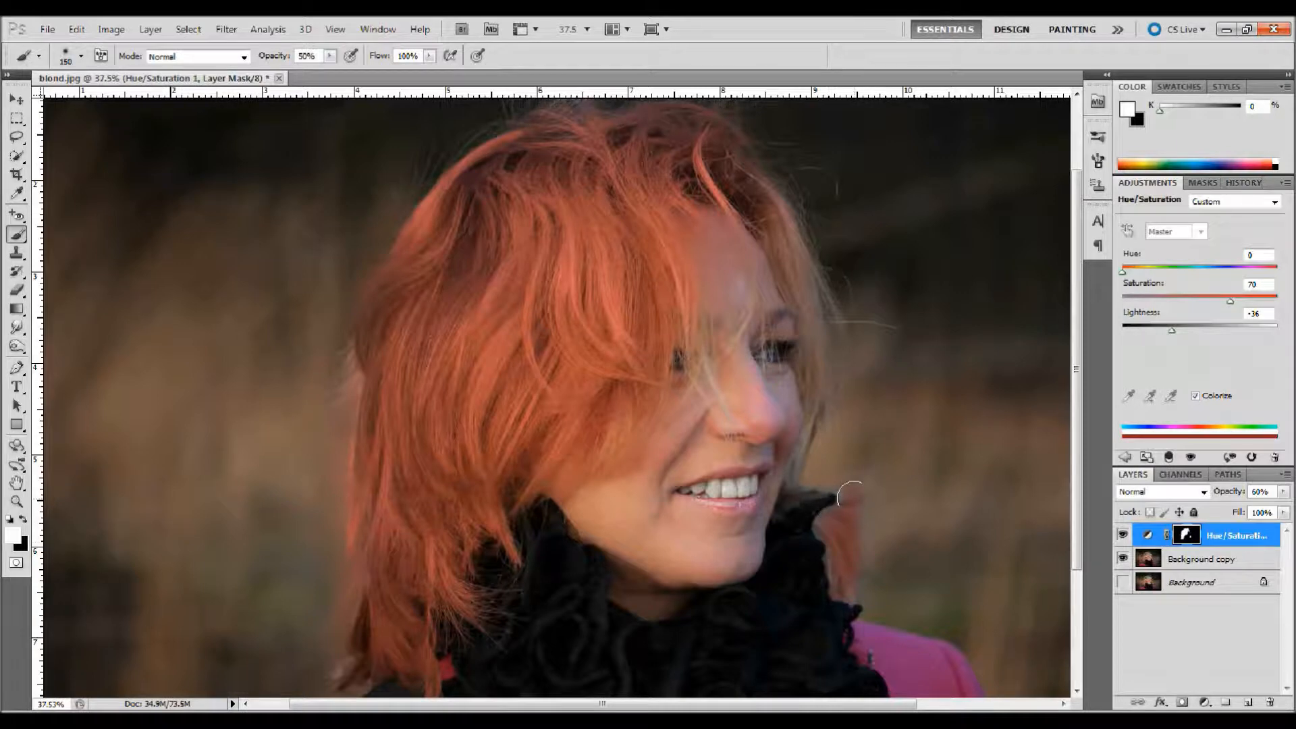
mouse_move(856, 506)
mouse_down()
mouse_move(871, 505)
mouse_move(842, 537)
mouse_move(857, 573)
mouse_move(844, 583)
mouse_up()
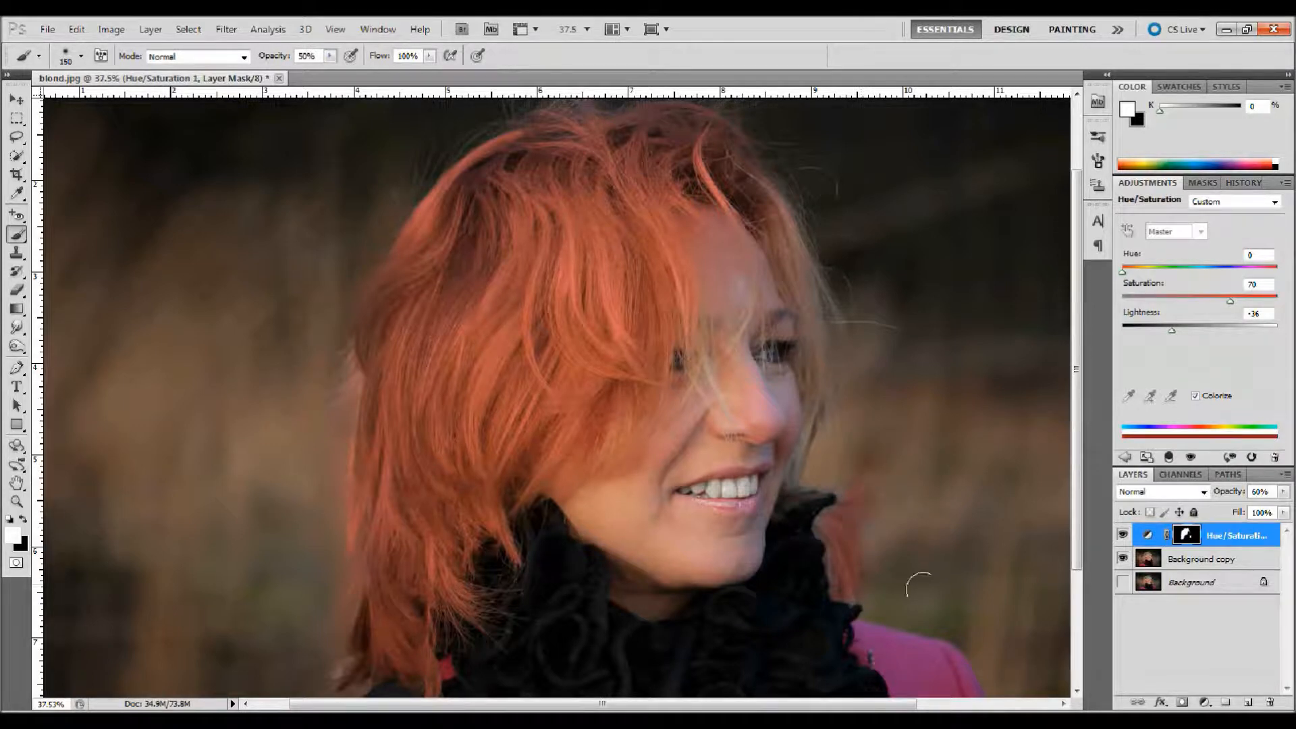
Step: Change the adjustment's Hue to 187 and erase the tint from the hair lock beside the scarf with the Eraser
key(e)
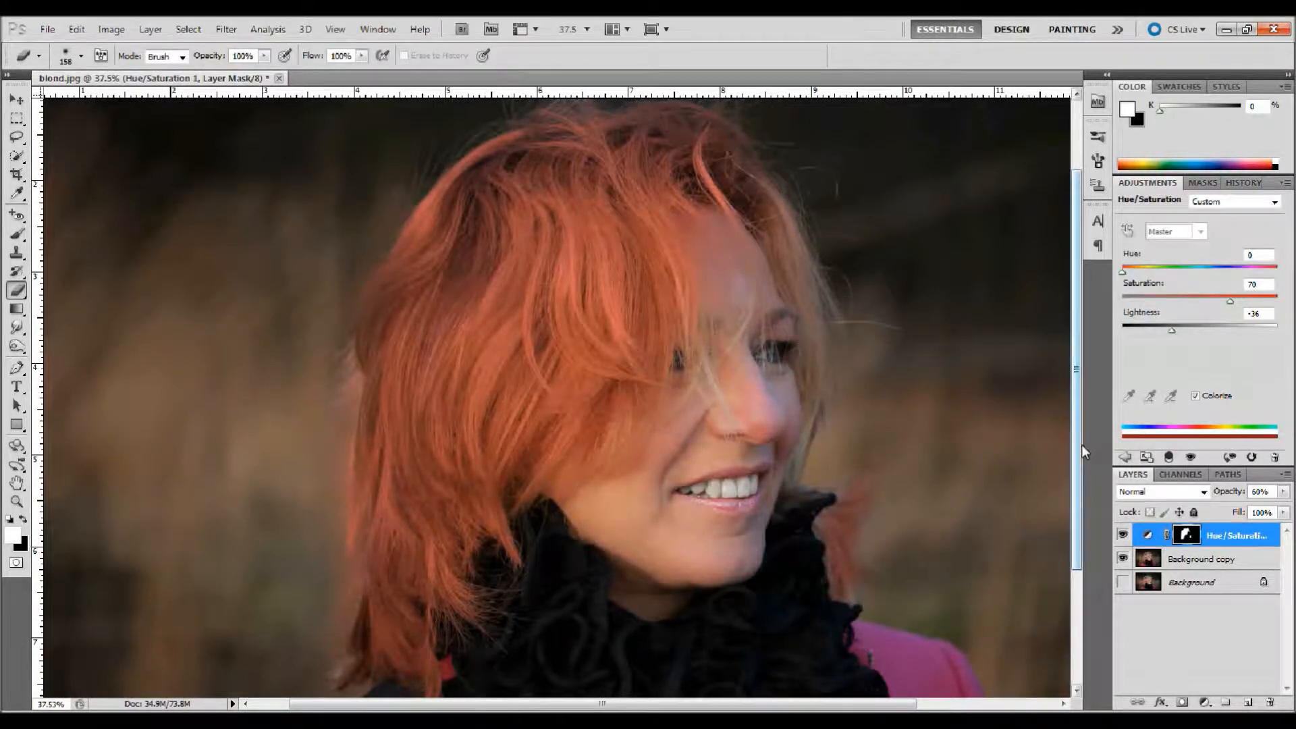
scroll(1068, 322, up, 5)
drag(1069, 316, 1079, 420)
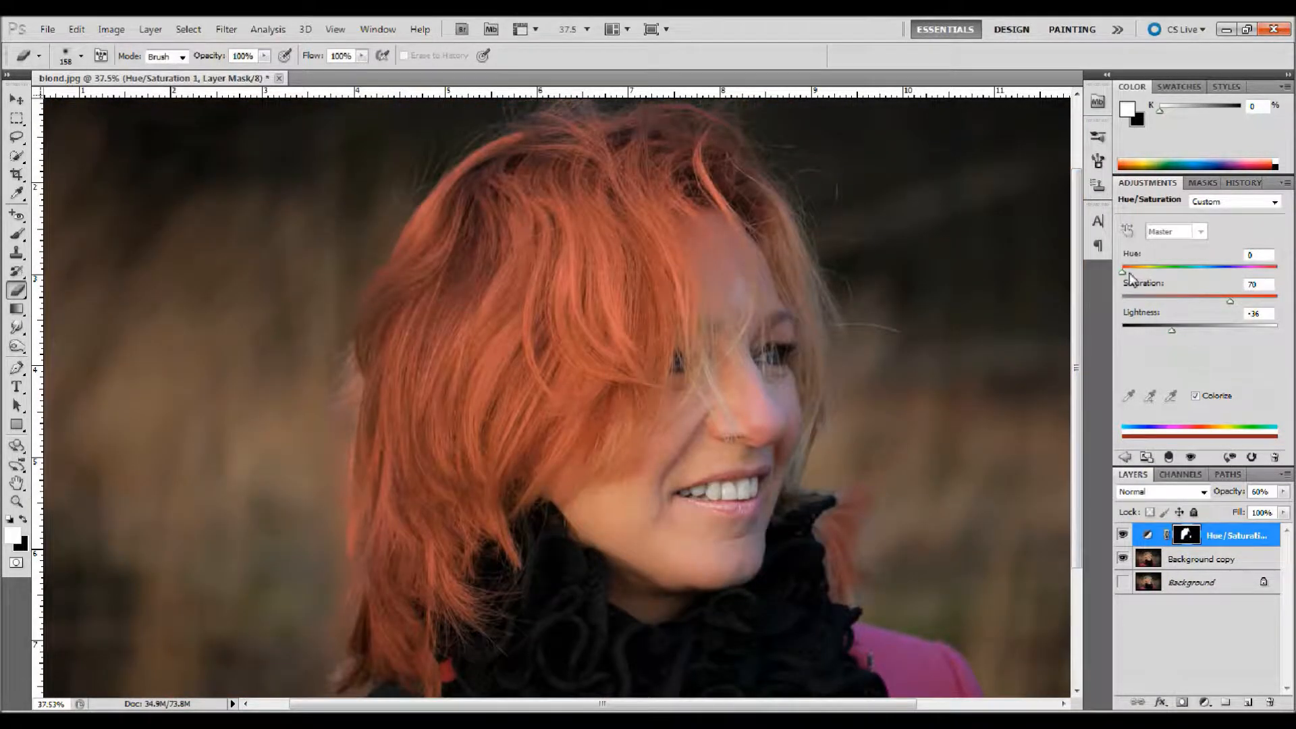
drag(1123, 270, 1209, 276)
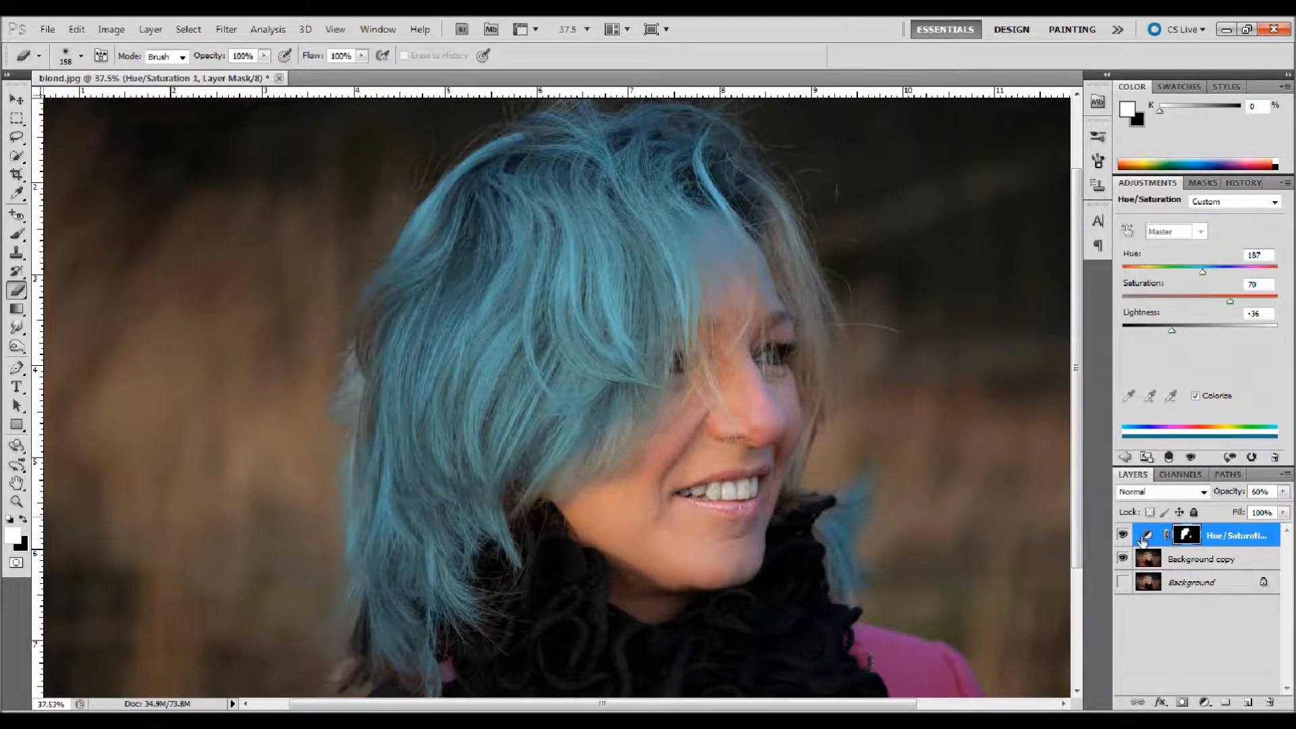
mouse_move(869, 465)
mouse_down()
mouse_move(810, 570)
mouse_move(844, 600)
mouse_move(883, 550)
mouse_up()
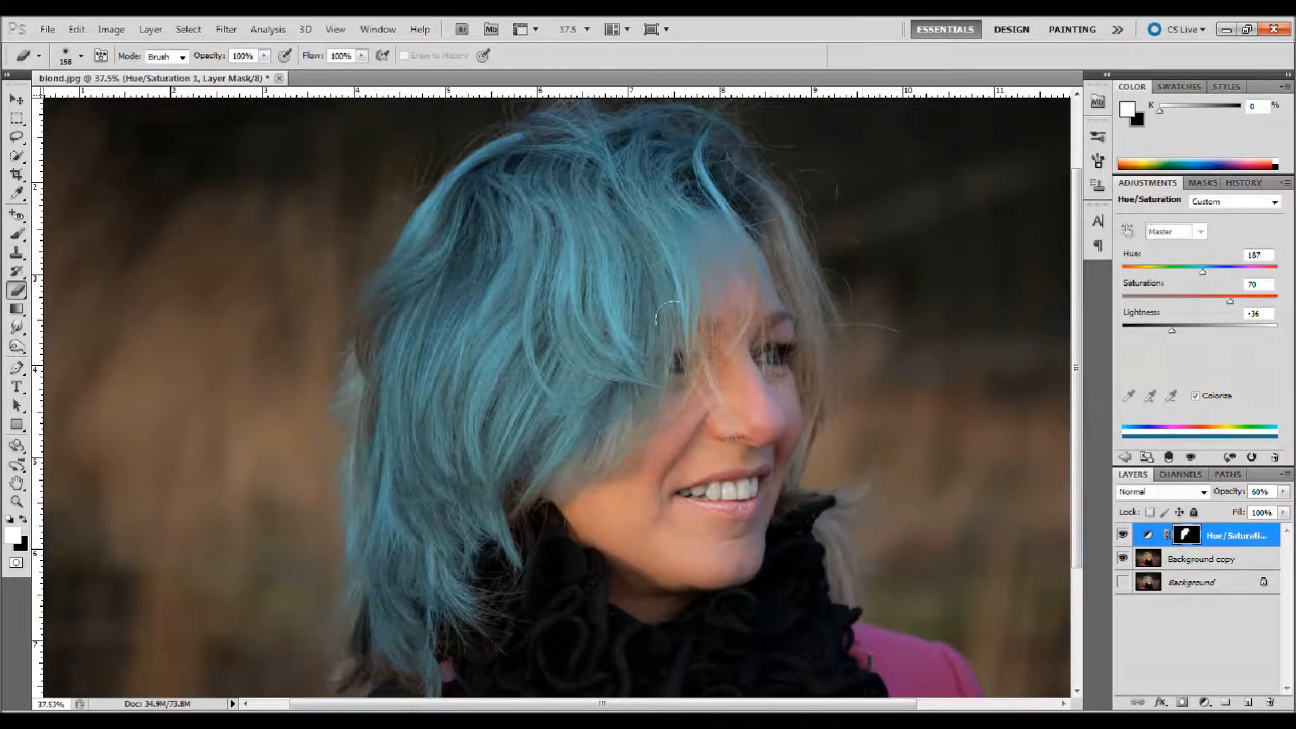
Step: Erase the blue tint from the forehead and undo the stroke that strays over the adjacent hair strand
mouse_move(709, 251)
mouse_down()
mouse_move(688, 204)
mouse_move(737, 253)
mouse_up()
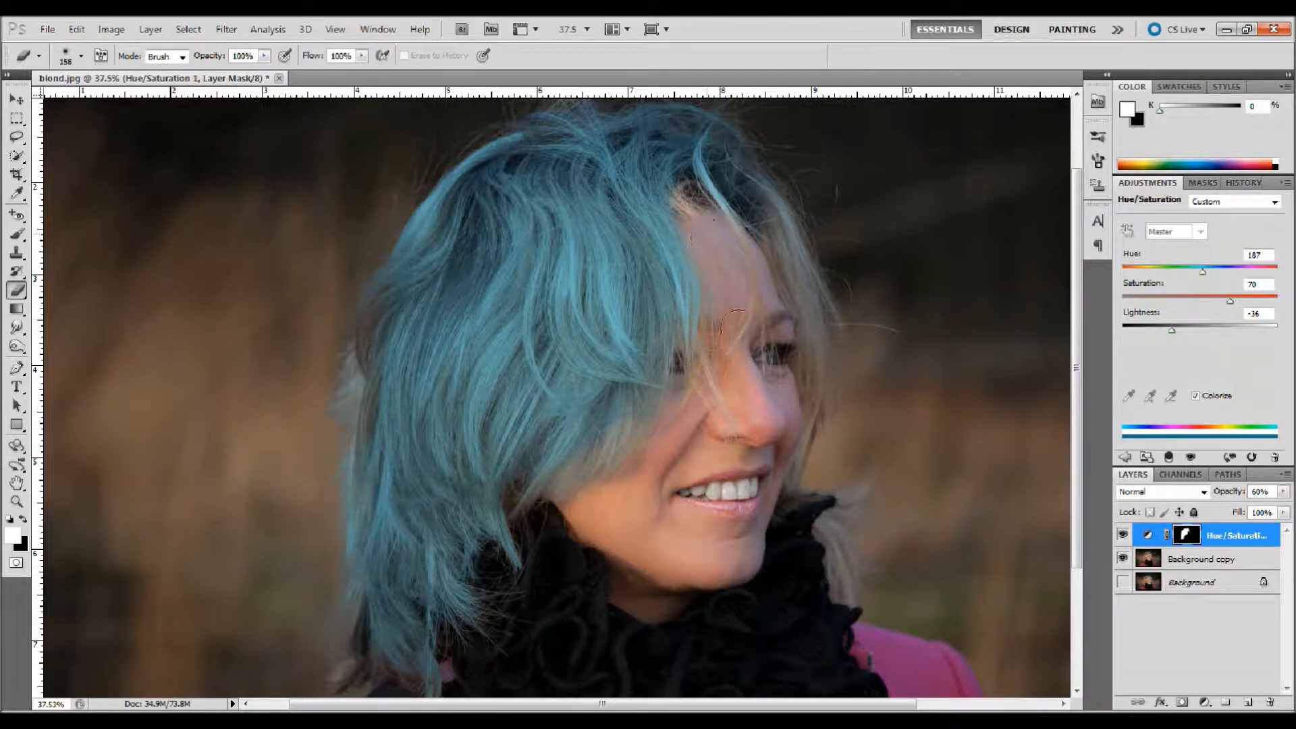
mouse_move(709, 361)
mouse_down()
mouse_move(678, 263)
mouse_move(645, 220)
mouse_up()
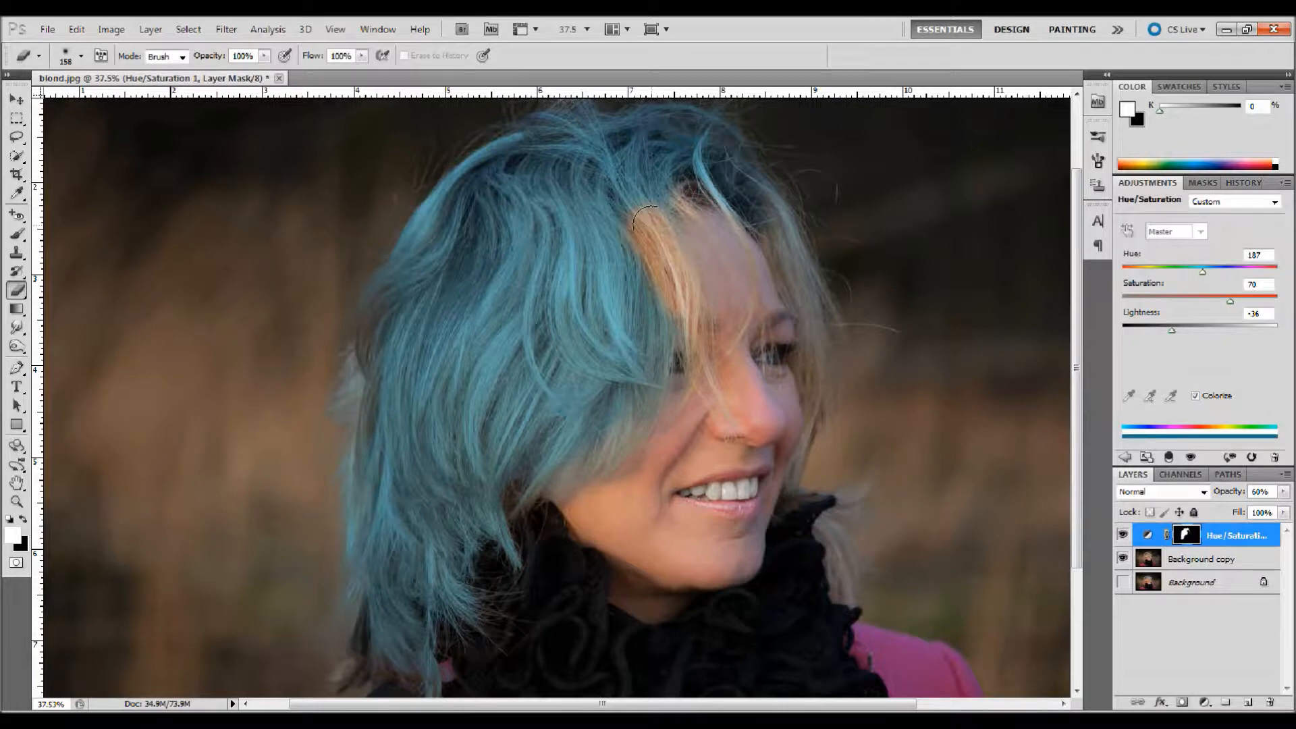
key(ctrl+z)
Step: Erase the blue tint from the rest of the hair with a 250 px Eraser, leaving one strand beside the forehead and one beside the cheek
mouse_move(715, 297)
mouse_down()
mouse_move(694, 215)
mouse_move(743, 275)
mouse_move(668, 169)
mouse_move(705, 159)
mouse_move(732, 175)
mouse_move(711, 167)
mouse_move(713, 197)
mouse_move(732, 201)
mouse_move(750, 181)
mouse_move(753, 235)
mouse_move(773, 266)
mouse_up()
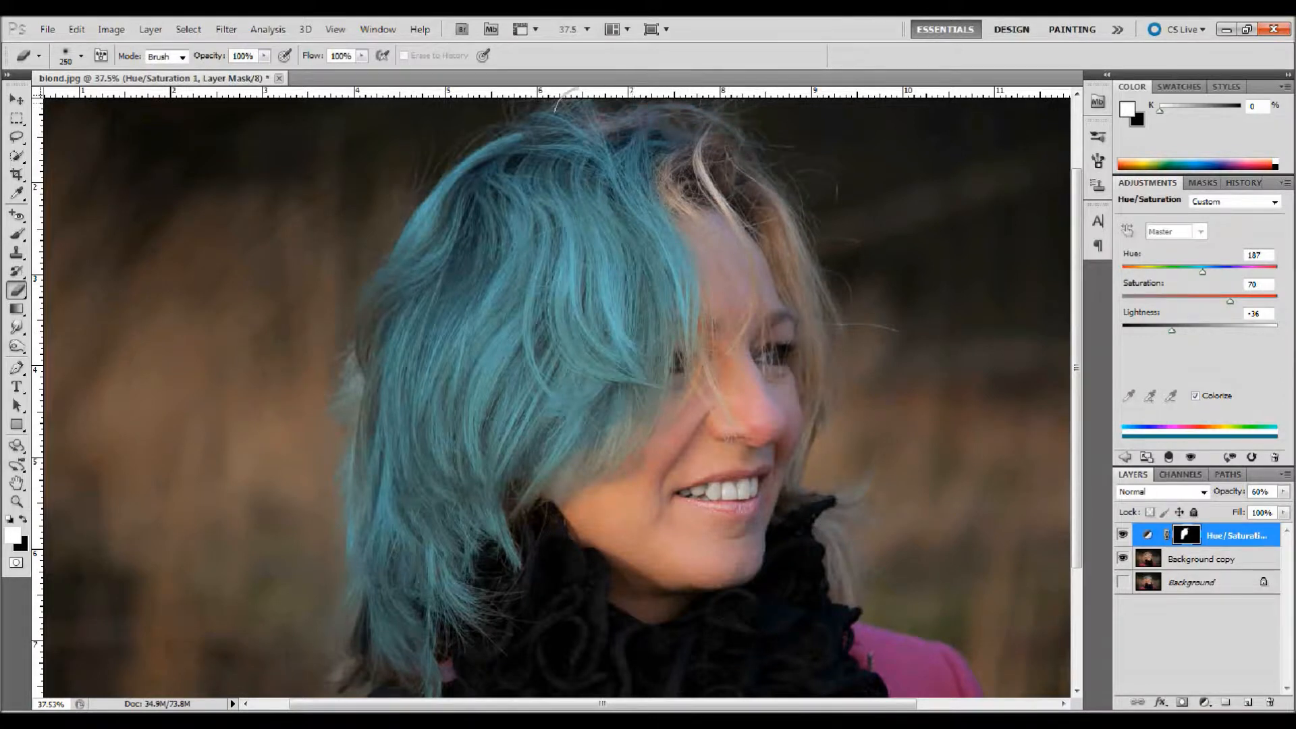
mouse_move(552, 146)
mouse_down()
mouse_move(569, 193)
mouse_move(631, 299)
mouse_move(640, 394)
mouse_move(628, 432)
mouse_move(516, 149)
mouse_move(535, 201)
mouse_move(557, 482)
mouse_up()
mouse_move(503, 156)
mouse_down()
mouse_move(520, 122)
mouse_move(466, 162)
mouse_move(476, 206)
mouse_move(426, 303)
mouse_move(392, 318)
mouse_move(364, 382)
mouse_move(405, 362)
mouse_move(364, 438)
mouse_move(408, 344)
mouse_move(430, 351)
mouse_move(446, 395)
mouse_move(415, 473)
mouse_move(455, 418)
mouse_move(470, 328)
mouse_move(419, 486)
mouse_move(439, 567)
mouse_move(452, 547)
mouse_move(363, 447)
mouse_up()
mouse_move(368, 551)
mouse_down()
mouse_move(386, 625)
mouse_move(353, 571)
mouse_move(358, 617)
mouse_move(432, 628)
mouse_up()
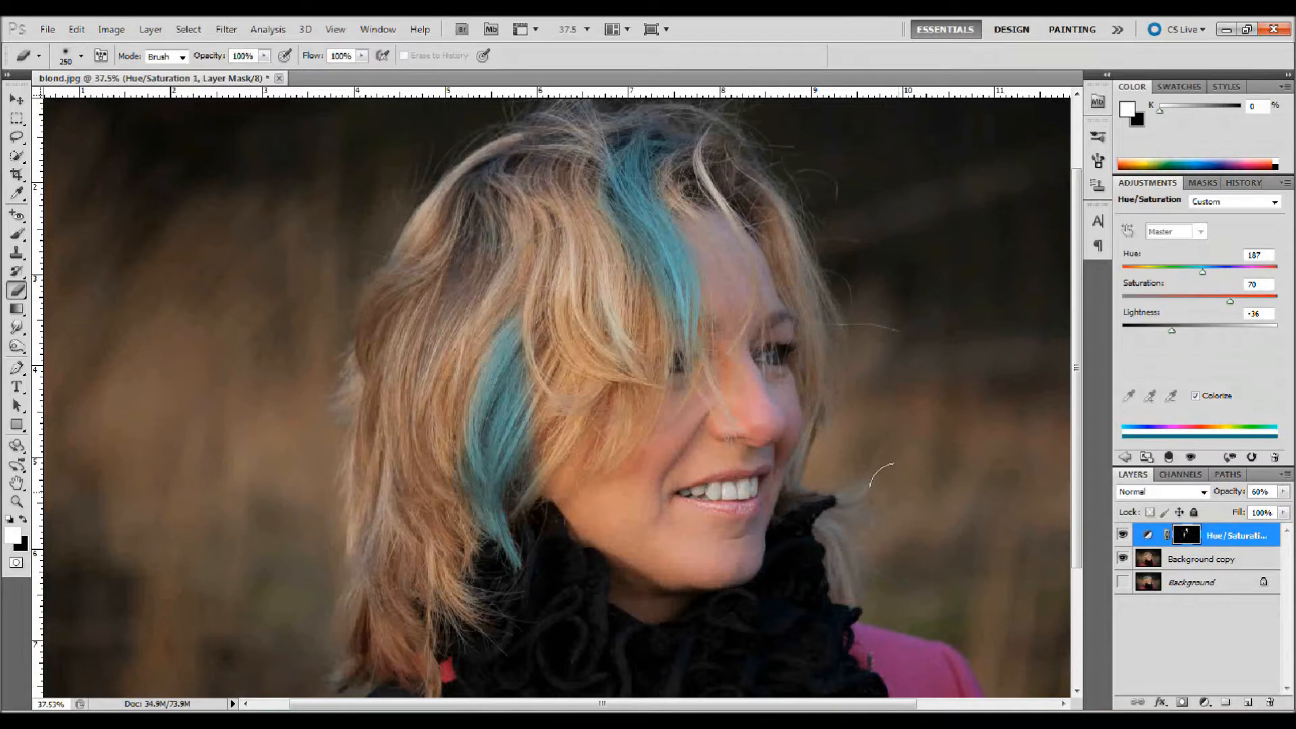
key(XF86MonBrightnessDown)
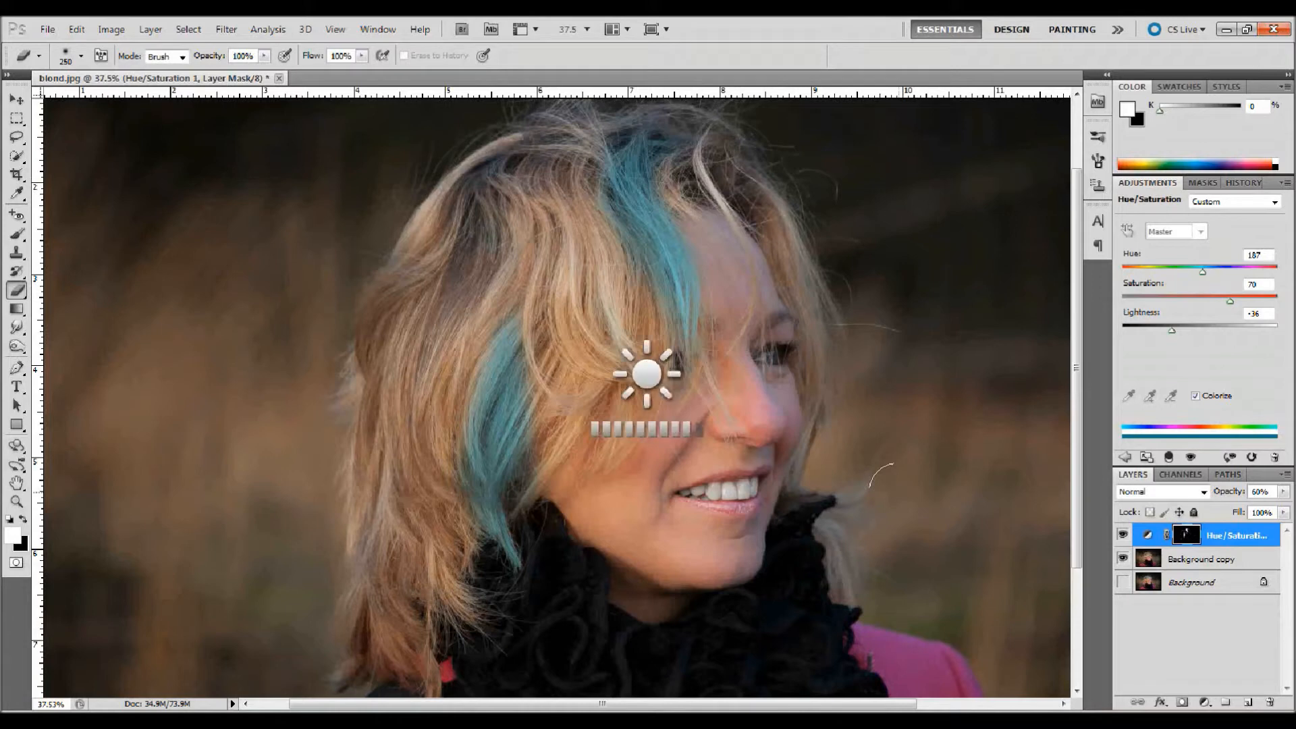